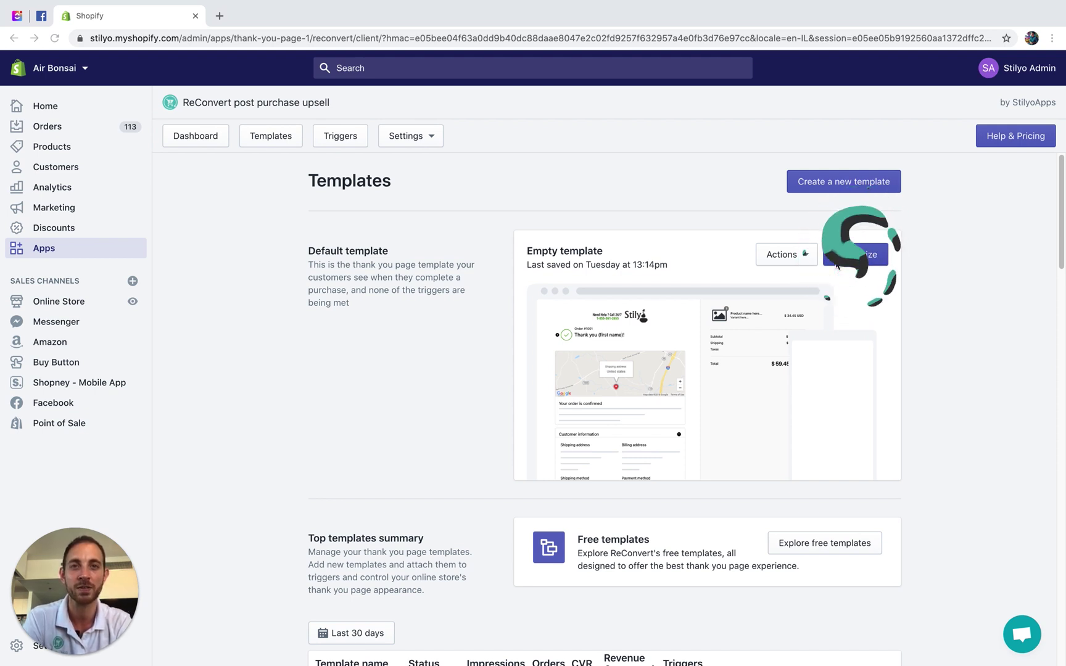
Open the default Empty template for customization and look over the thank you page layout
left_click(853, 257)
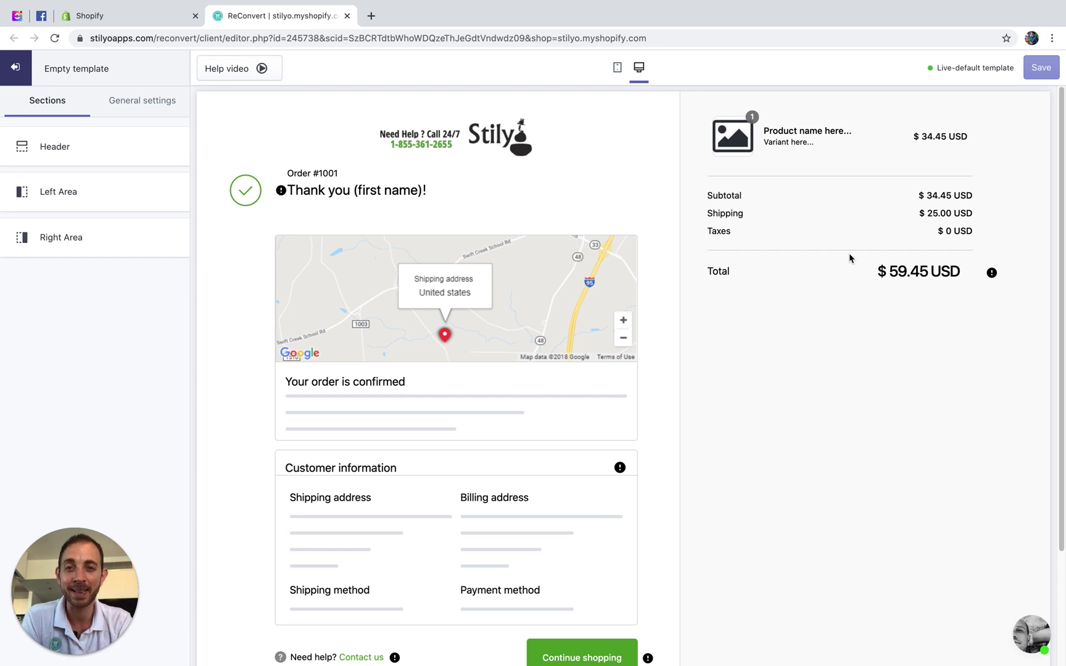
scroll(621, 298, "down", 3)
scroll(620, 297, "up", 3)
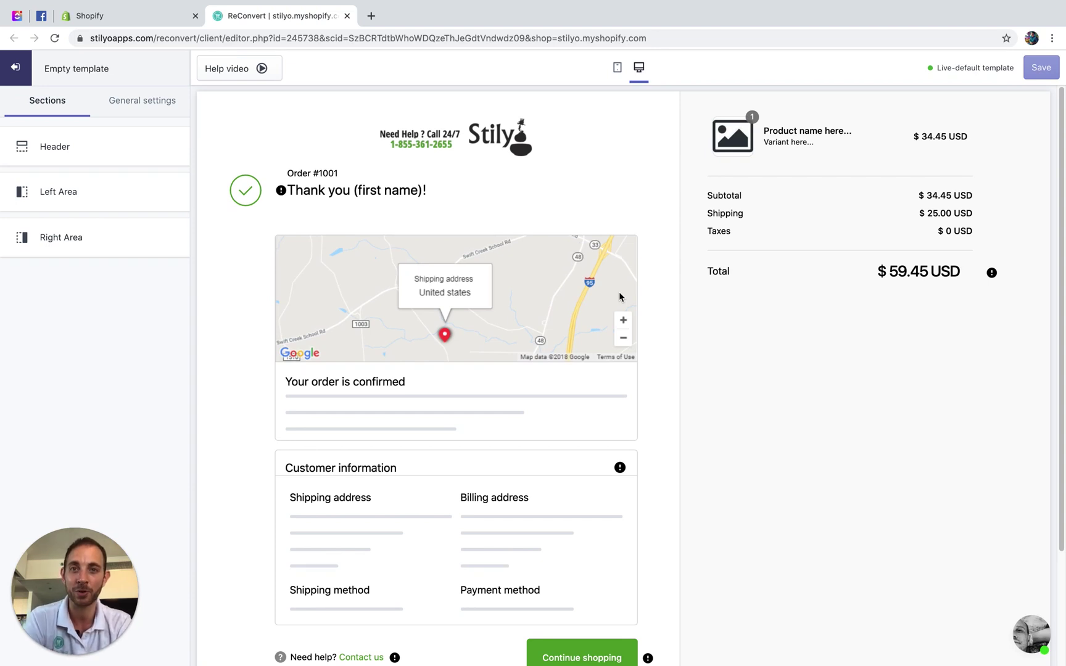
Read through the page builder help guide on using the thank you page editor, and close it
left_click(239, 67)
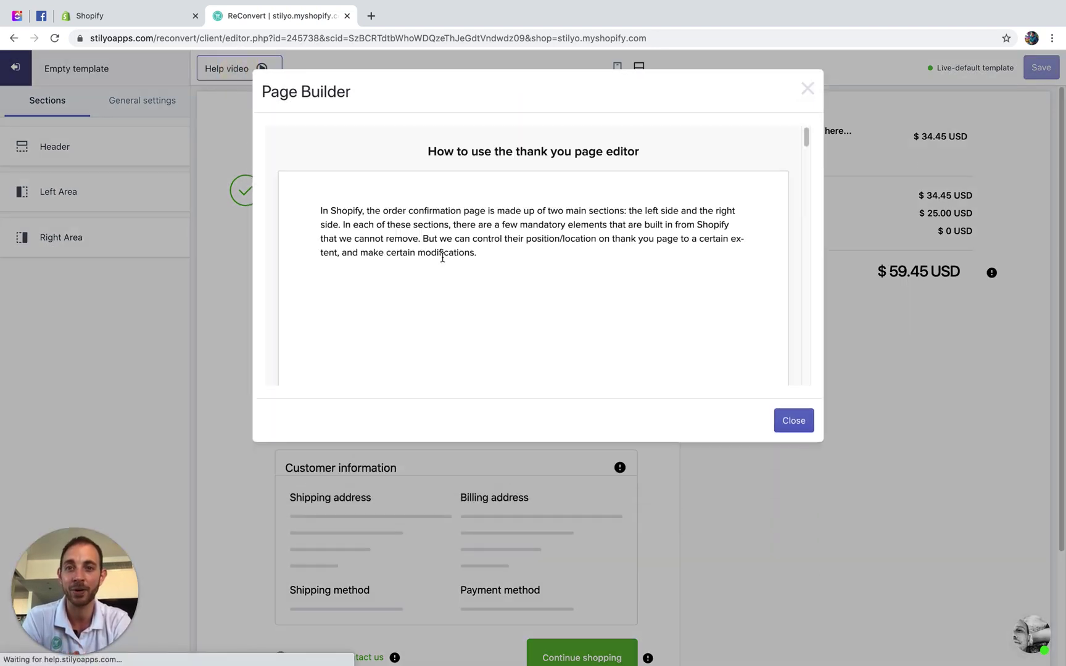
scroll(566, 223, "down", 3)
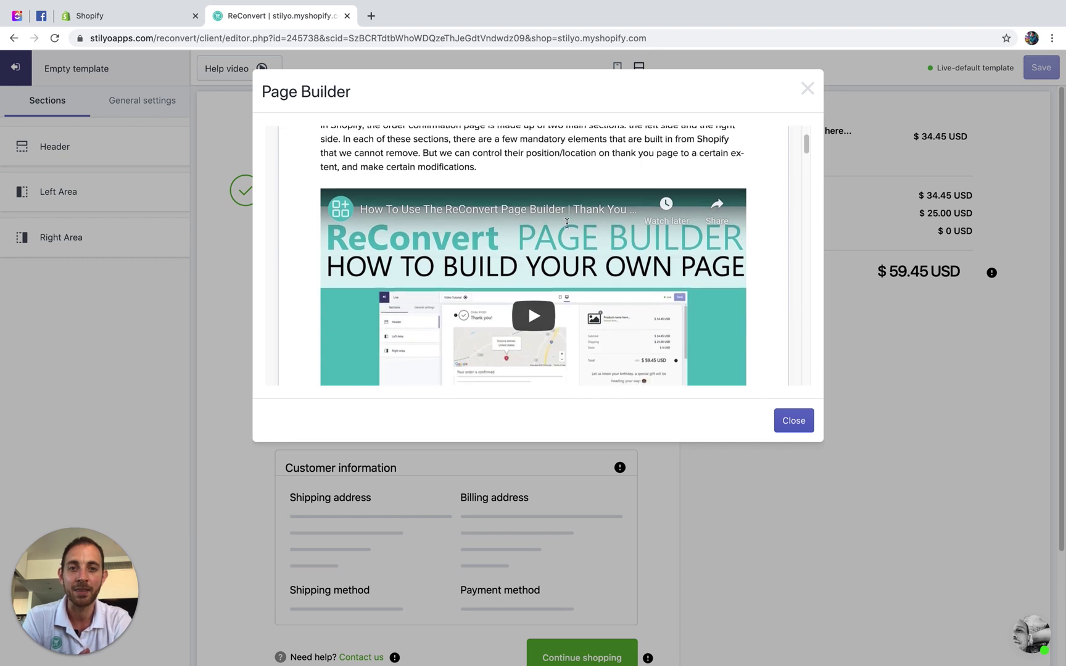
scroll(758, 178, "down", 6)
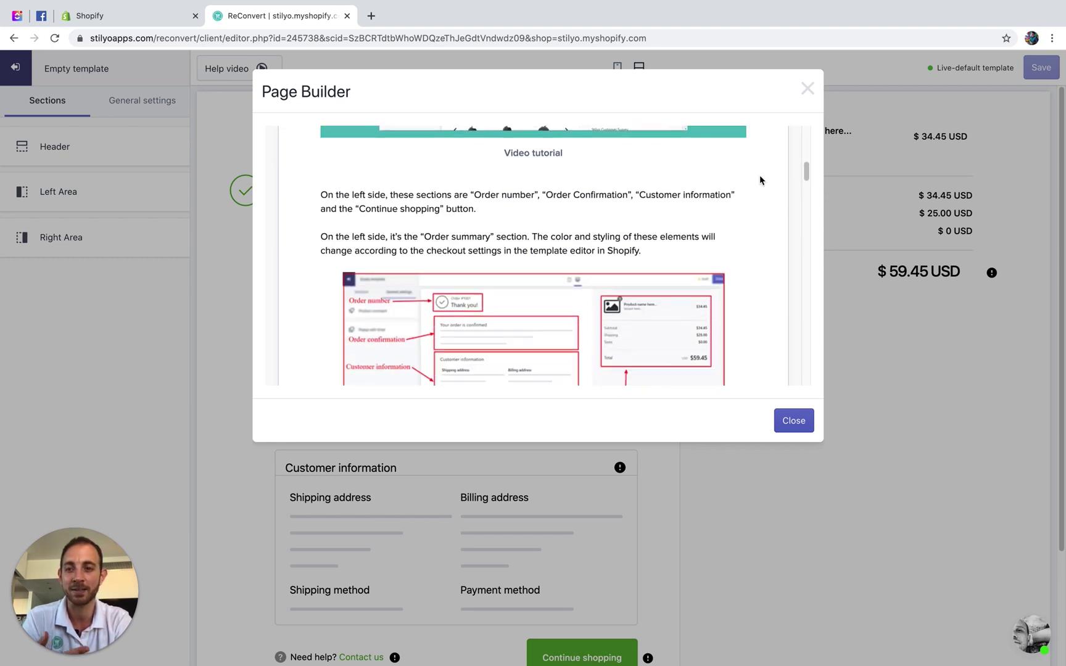
scroll(758, 185, "down", 4)
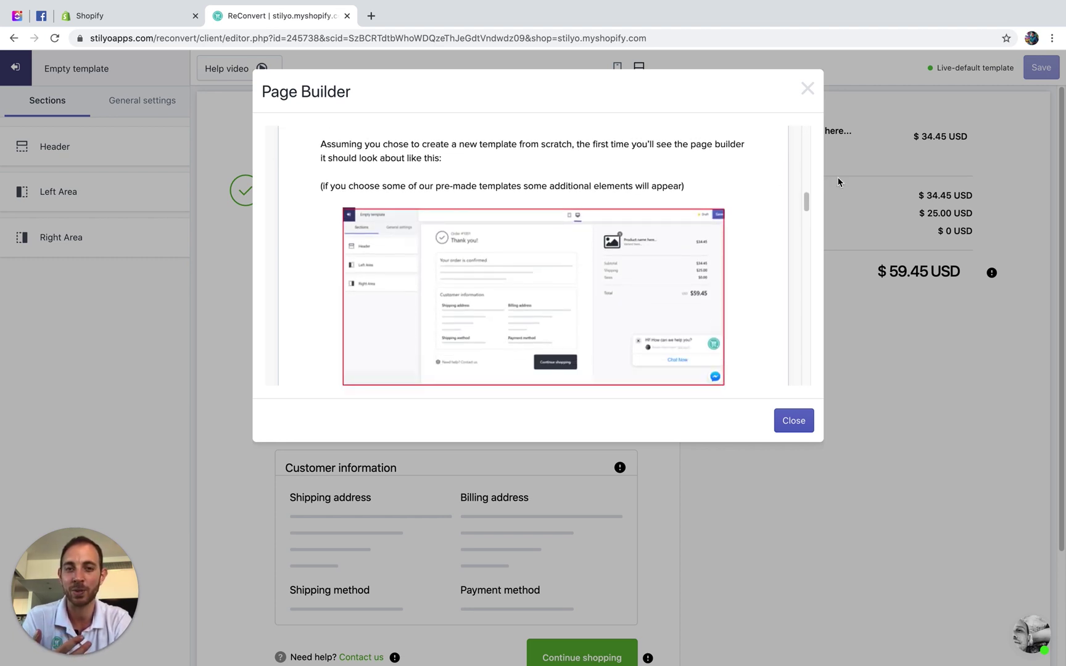
left_click(787, 422)
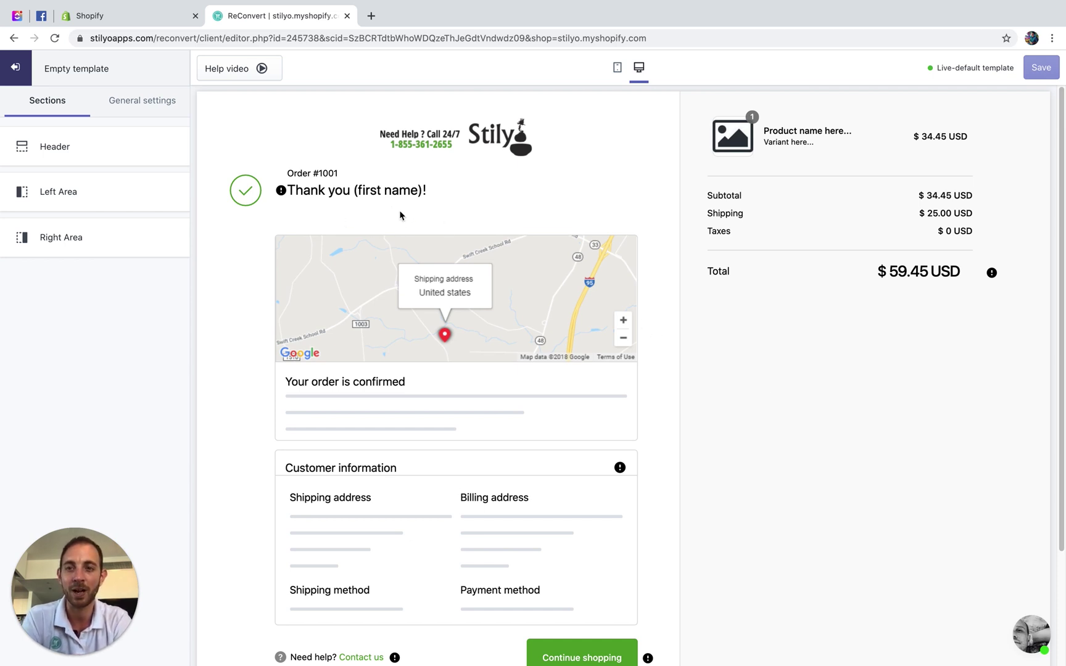
Add a Product recommendations section to the Left Area and advance its preview carousel
left_click(75, 189)
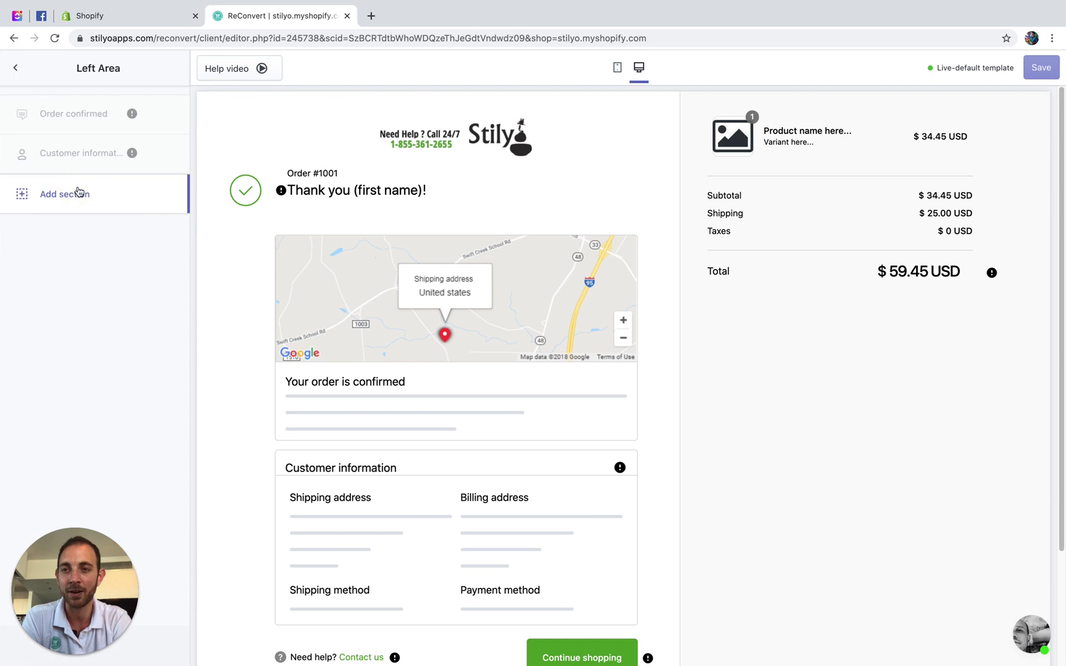
left_click(53, 200)
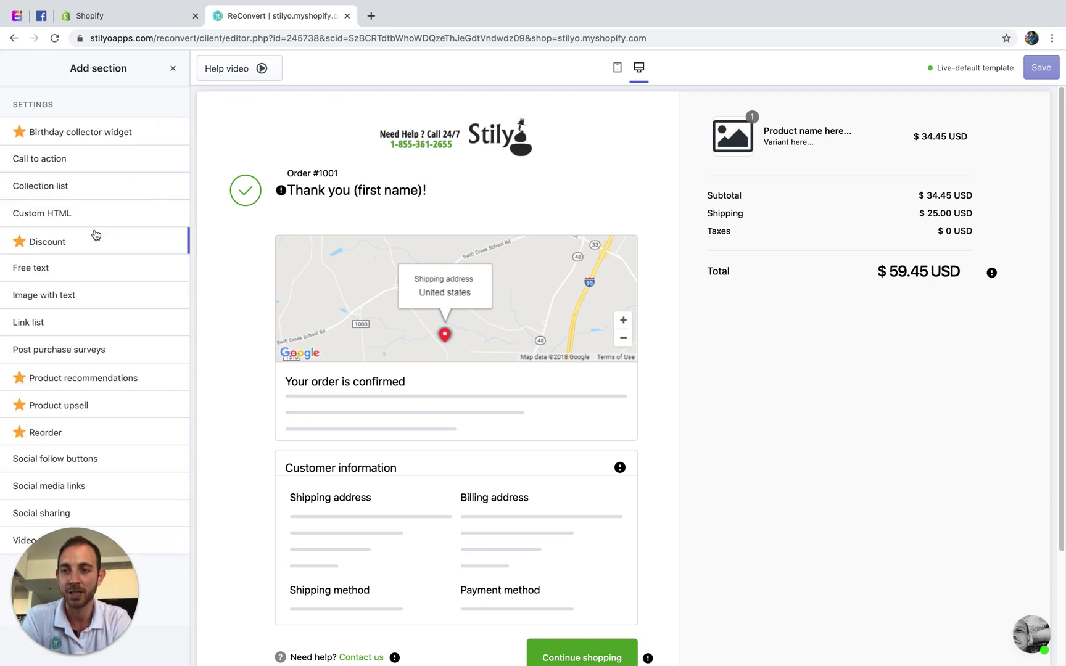
left_click(51, 377)
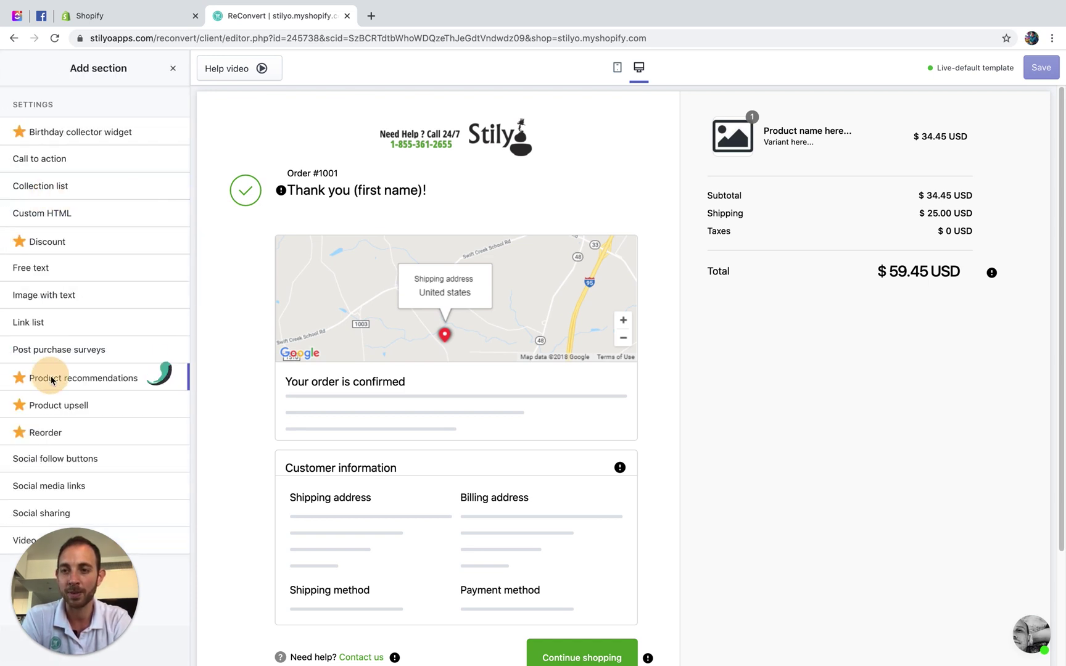
left_click(171, 376)
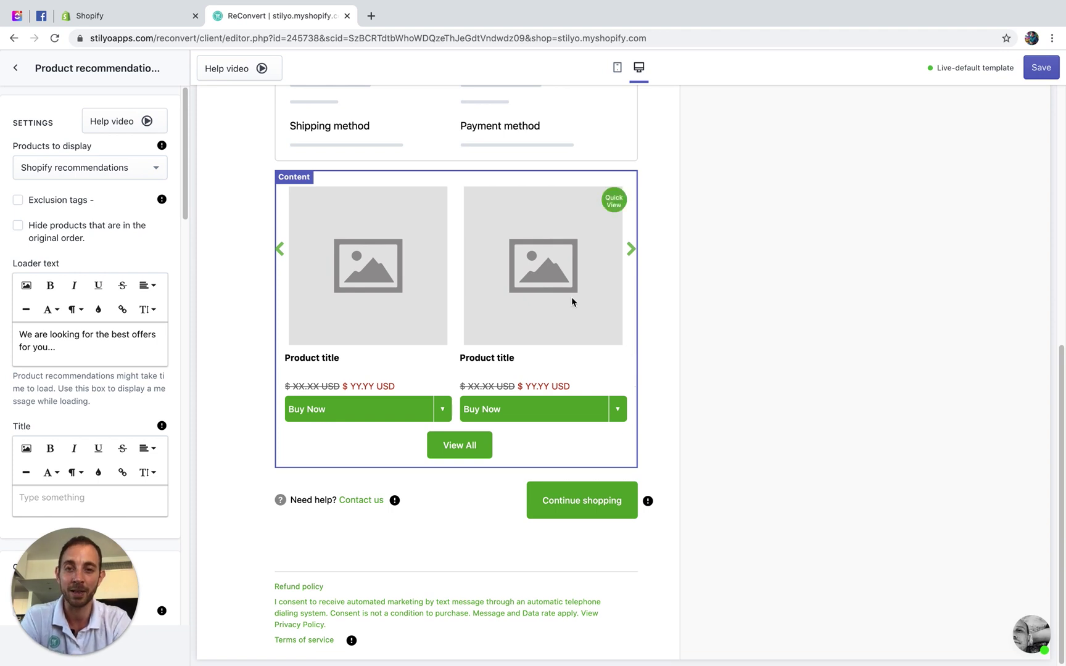
left_click(631, 248)
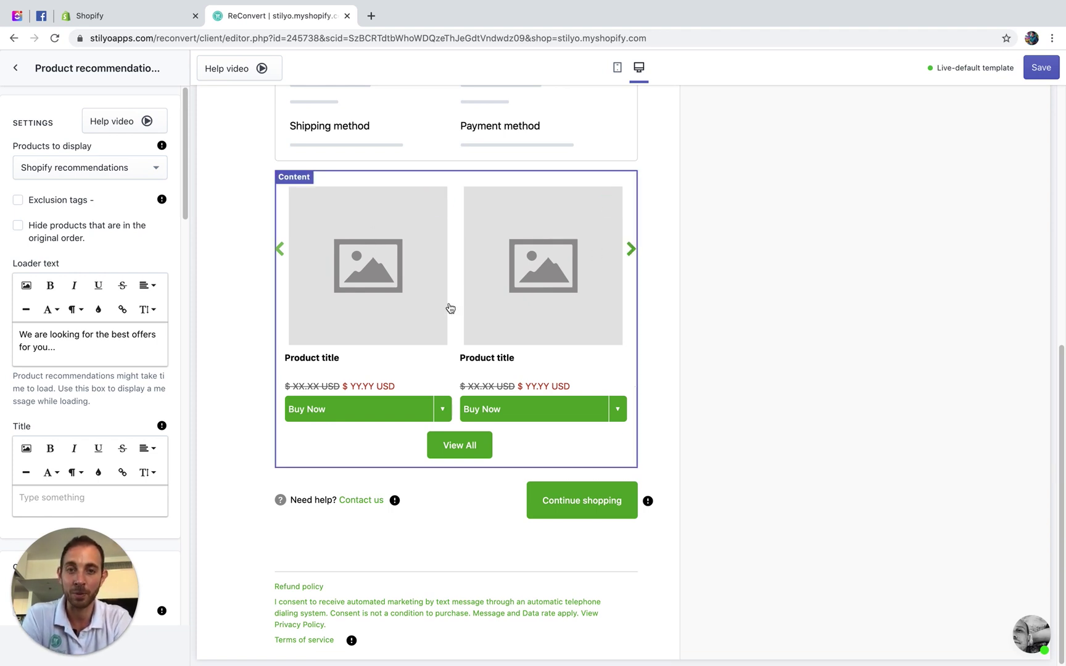
mouse_move(449, 308)
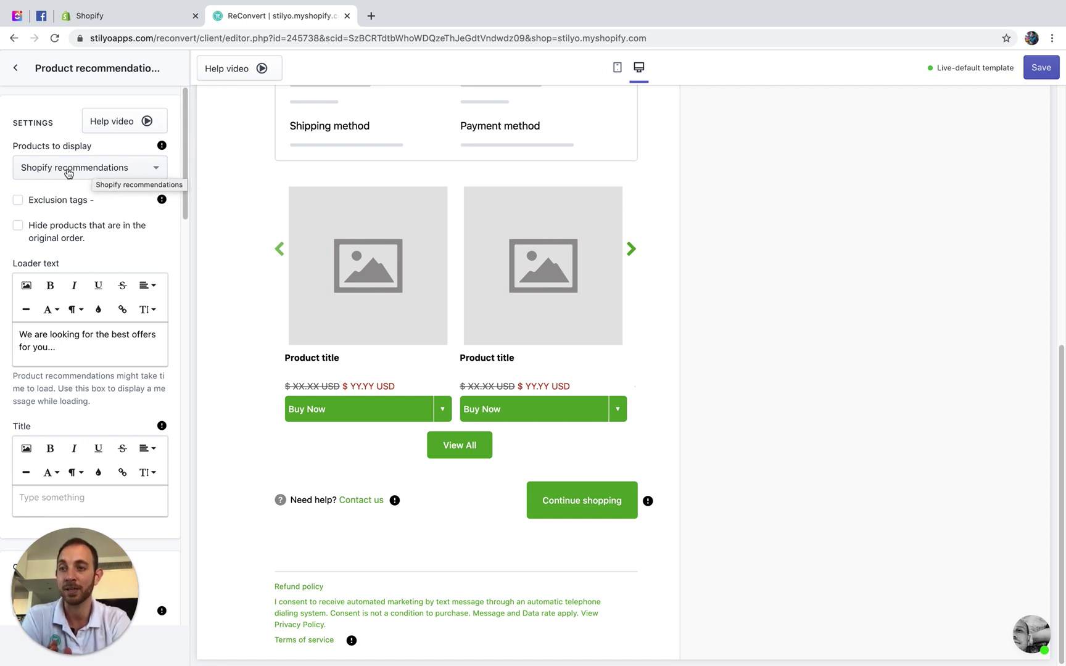
Set the recommendations' products to display to Specific collection and choose the Planters collection
left_click(91, 175)
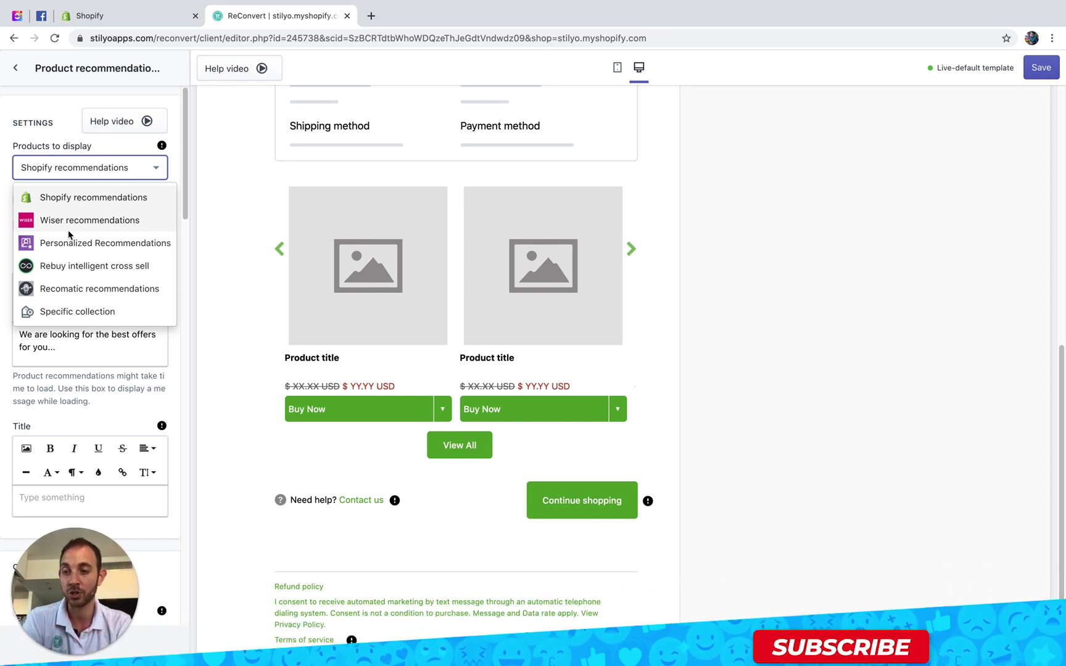
left_click(66, 313)
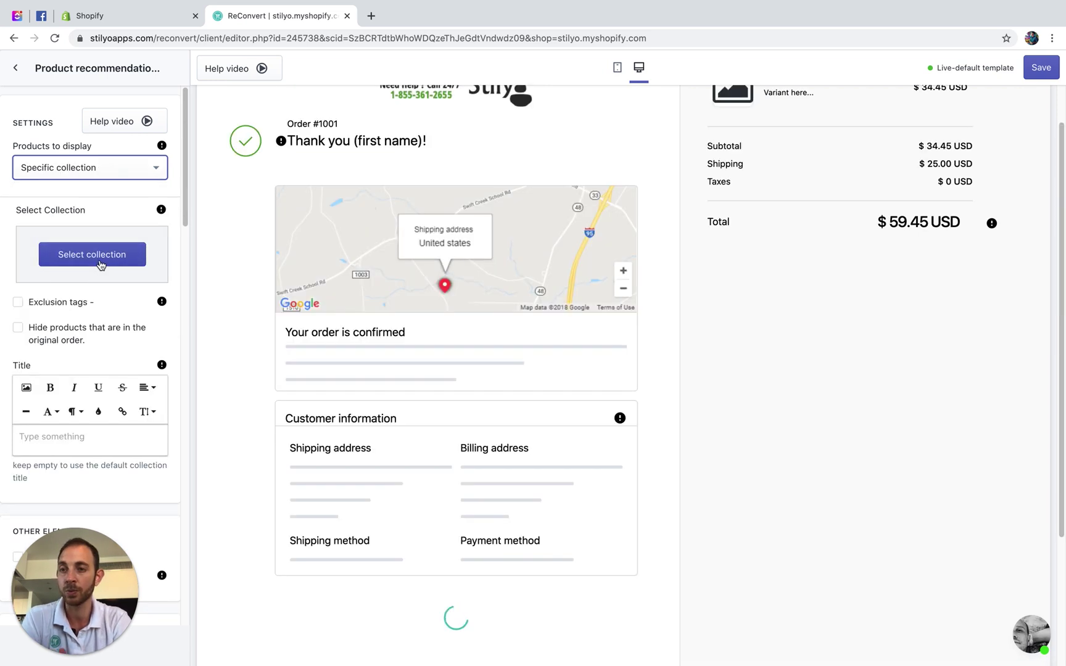
left_click(99, 264)
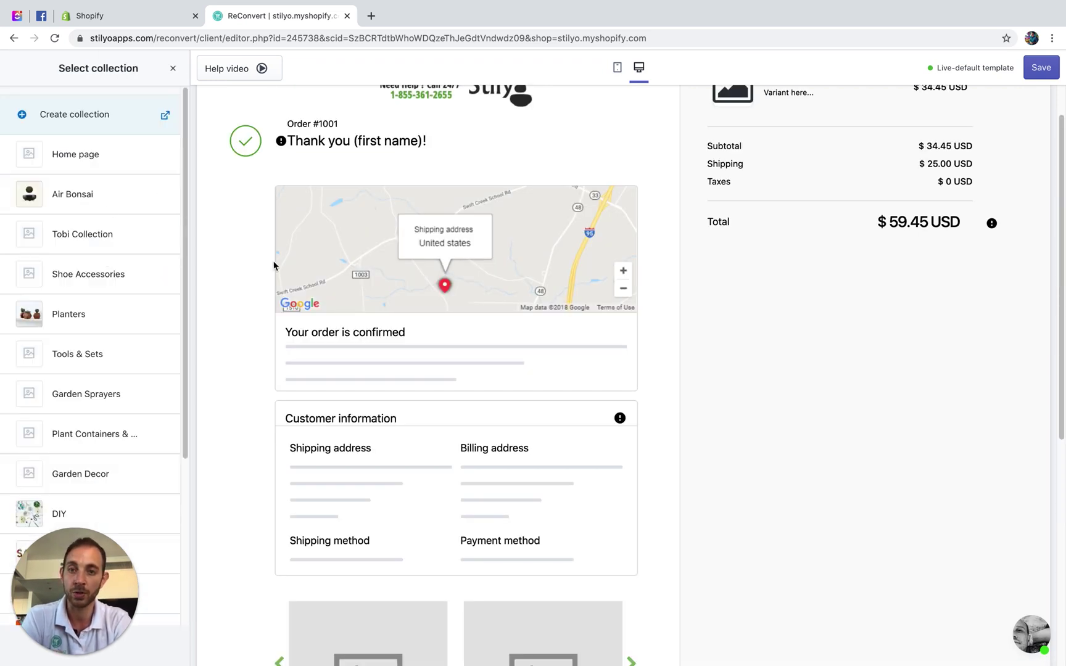
scroll(274, 262, "down", 3)
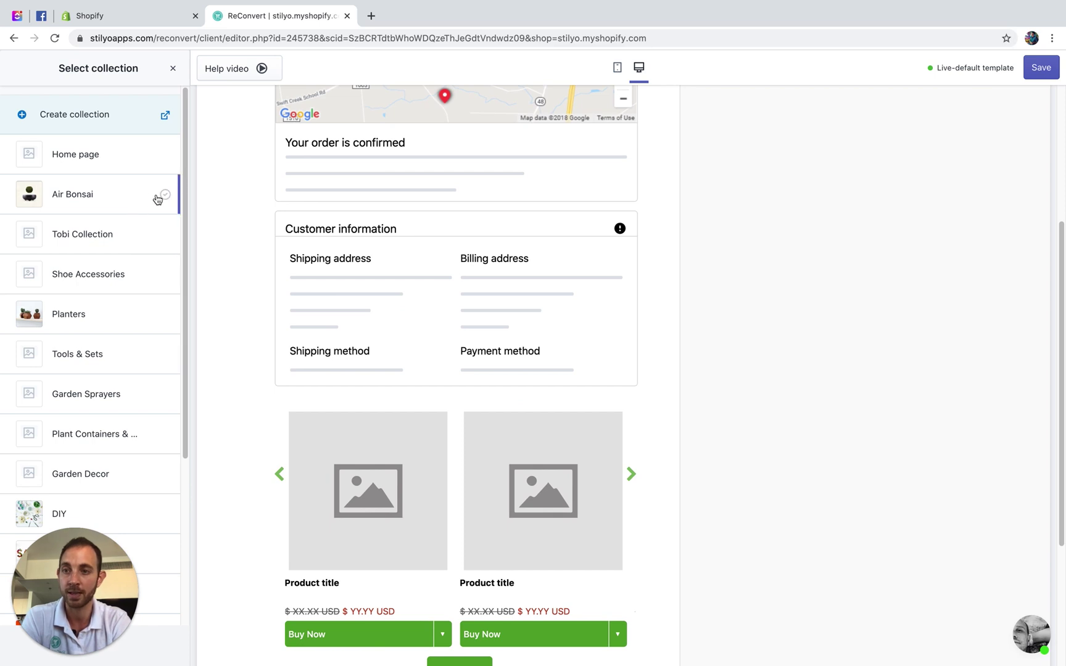
left_click(165, 314)
scroll(629, 444, "down", 1)
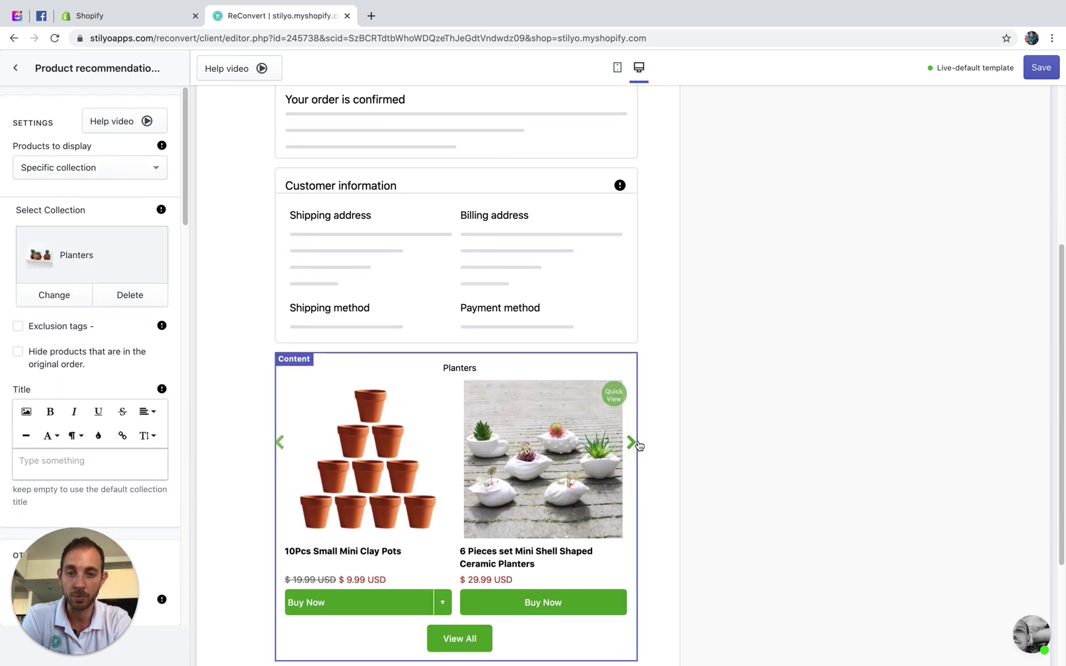
Advance the Planters carousel and check the quick view of the 8CM Semicircular Glass Vase
left_click(629, 447)
left_click(614, 390)
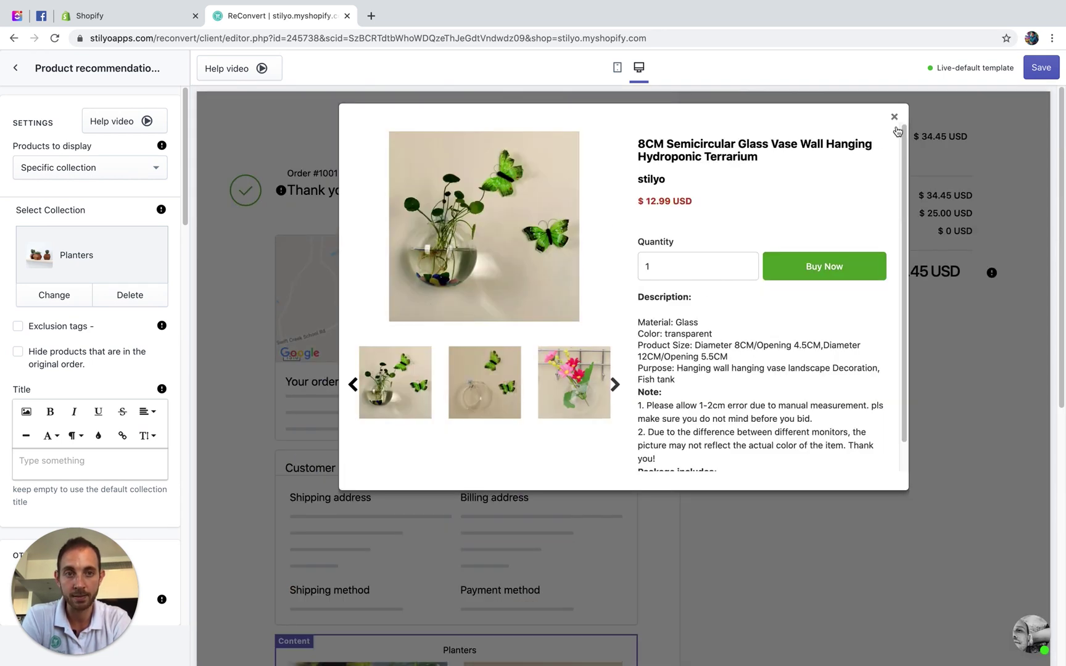
left_click(895, 114)
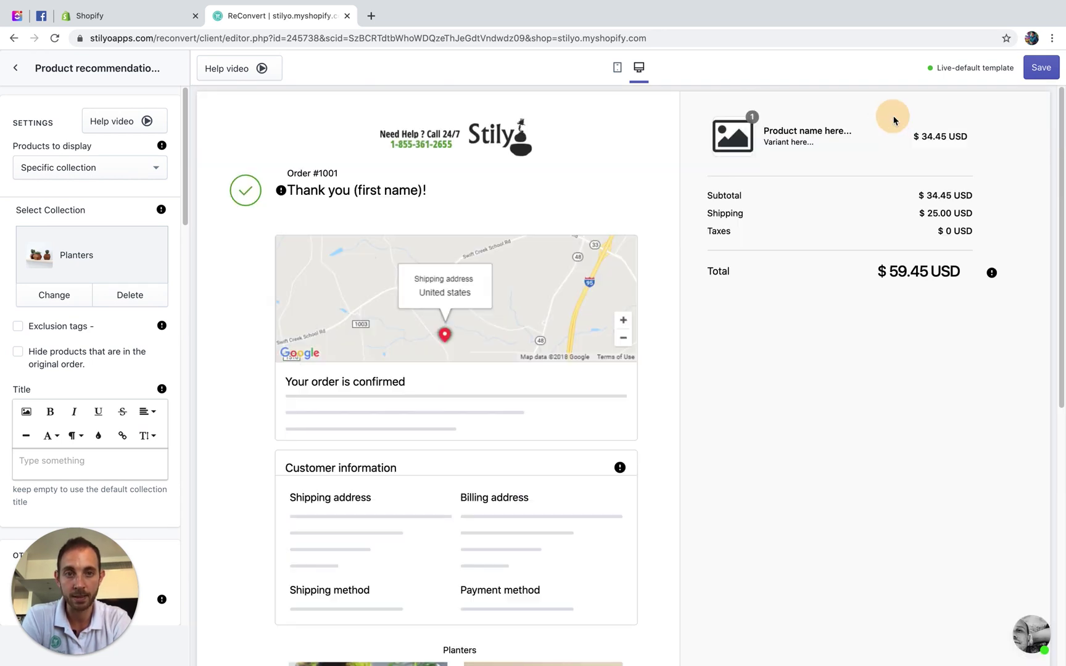
Review the sources available for the products to display in the recommendations section
left_click(80, 168)
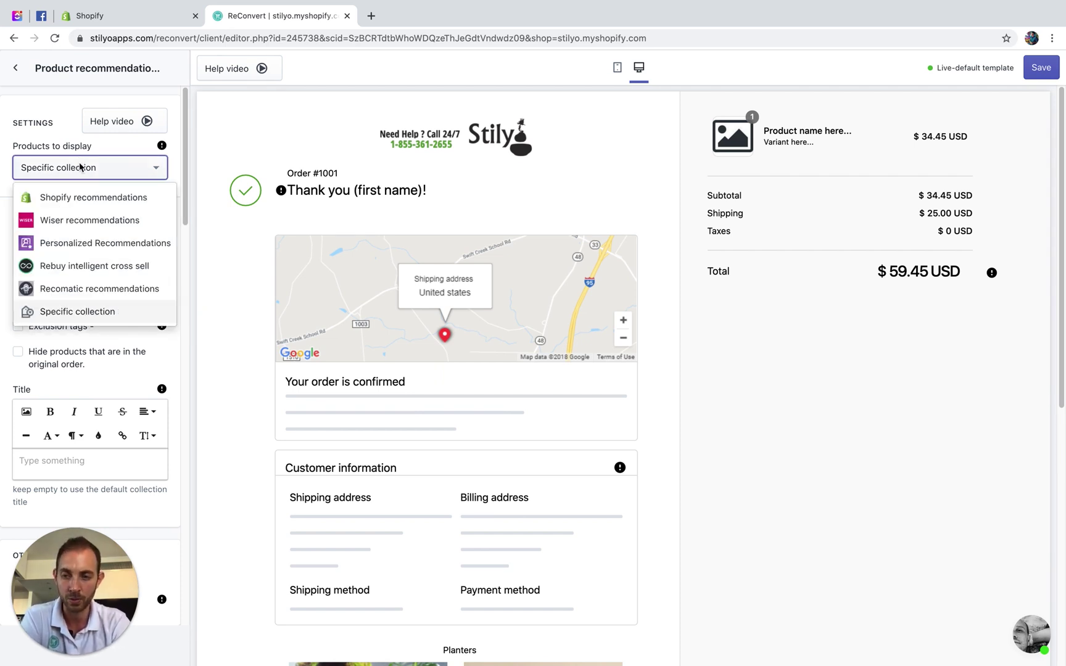
left_click(6, 228)
scroll(9, 213, "down", 1)
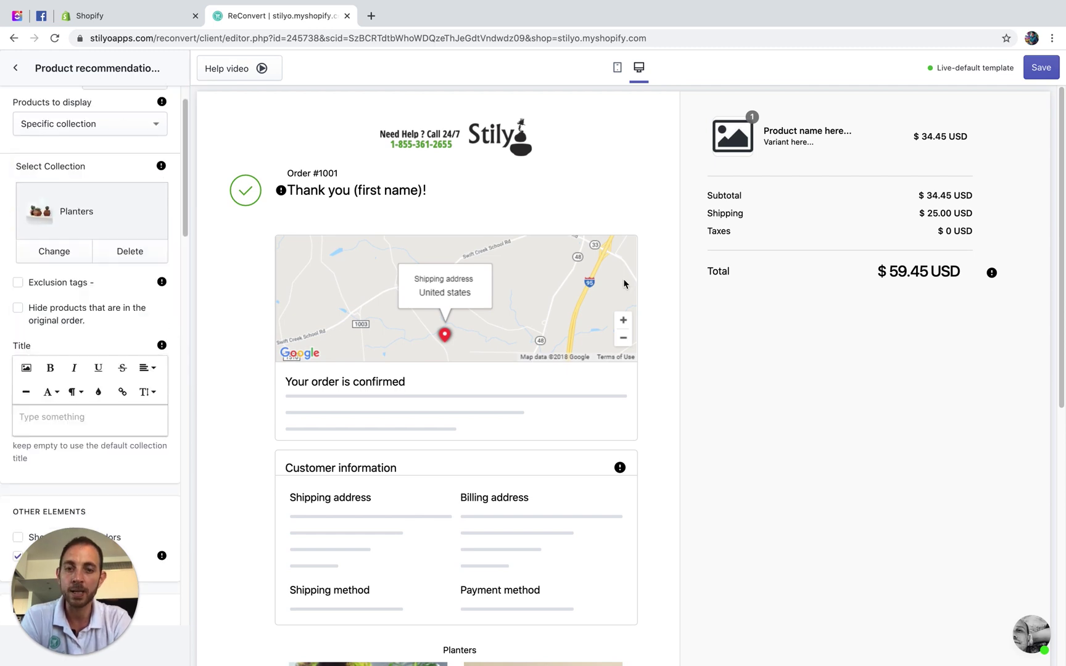
Move the Product recommendations section above Order confirmed in the Left Area and reopen its settings
scroll(558, 316, "down", 3)
scroll(558, 315, "down", 5)
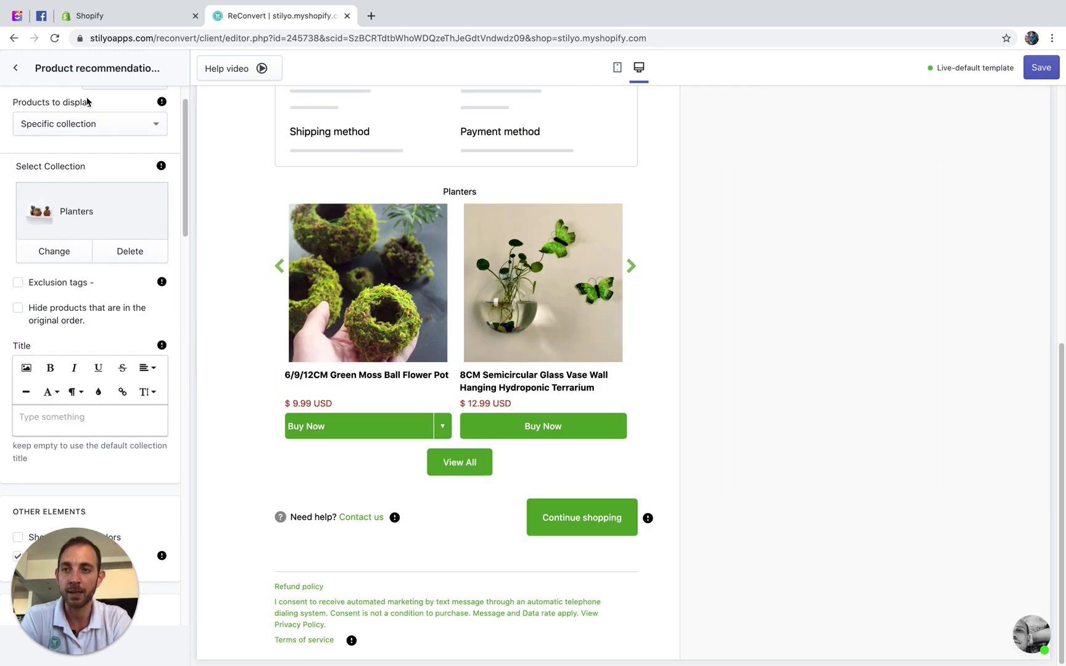
left_click(16, 67)
left_click_drag(183, 196, 184, 106)
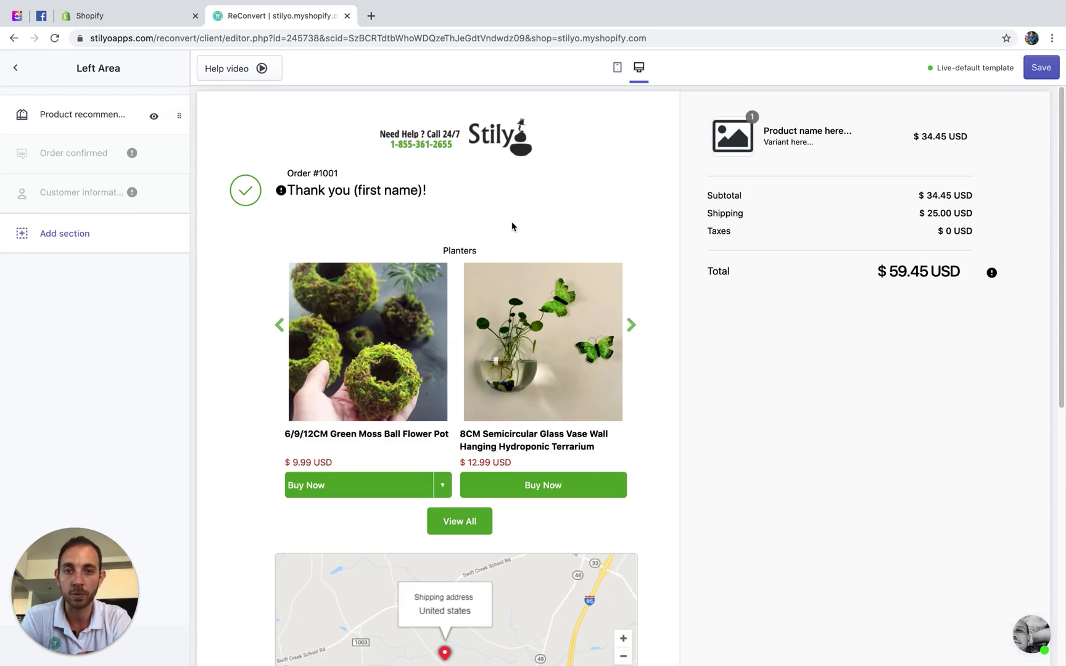
left_click(468, 337)
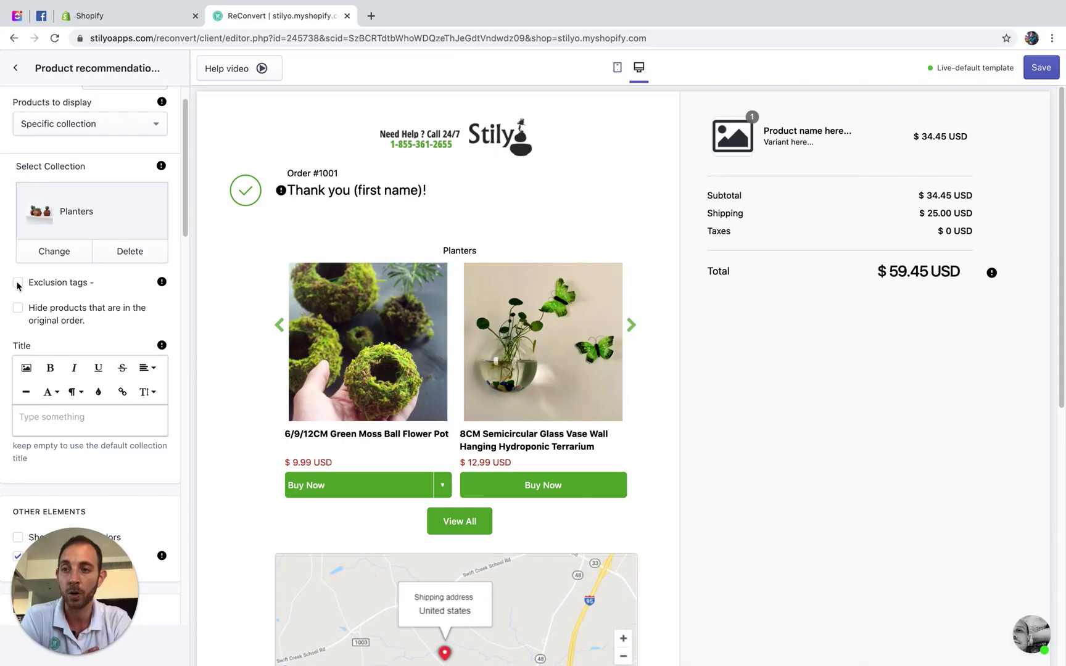
Try excluding products tagged "reconvert" from the recommendations, and turn the exclusion tags off again
left_click(18, 282)
left_click(72, 320)
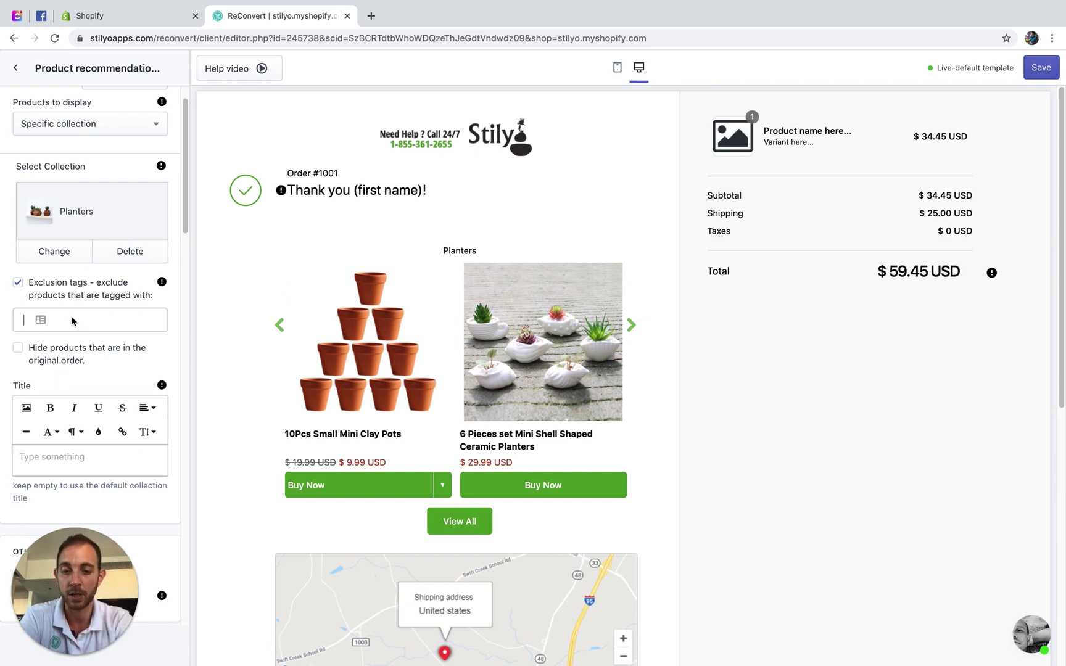
type("rec")
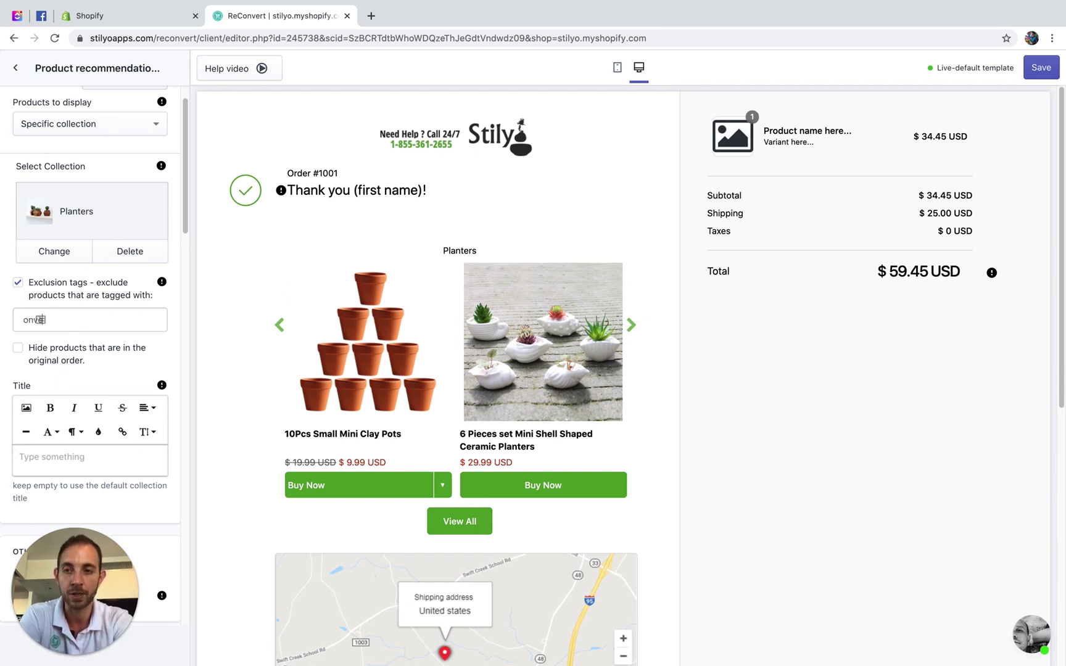
type("onvert")
key("Return")
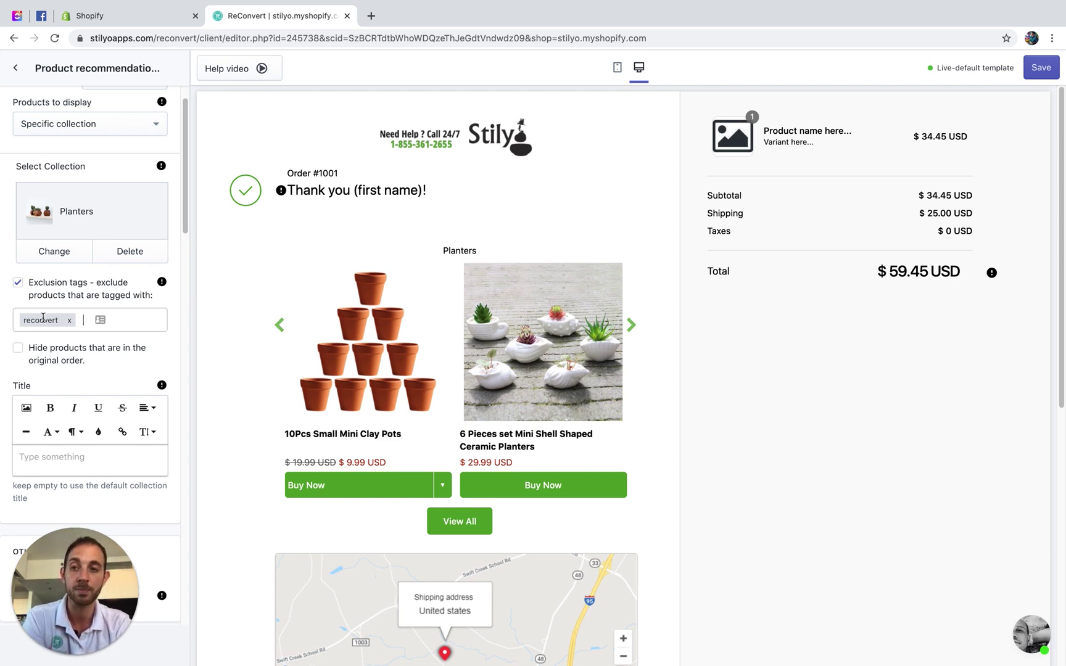
left_click(19, 283)
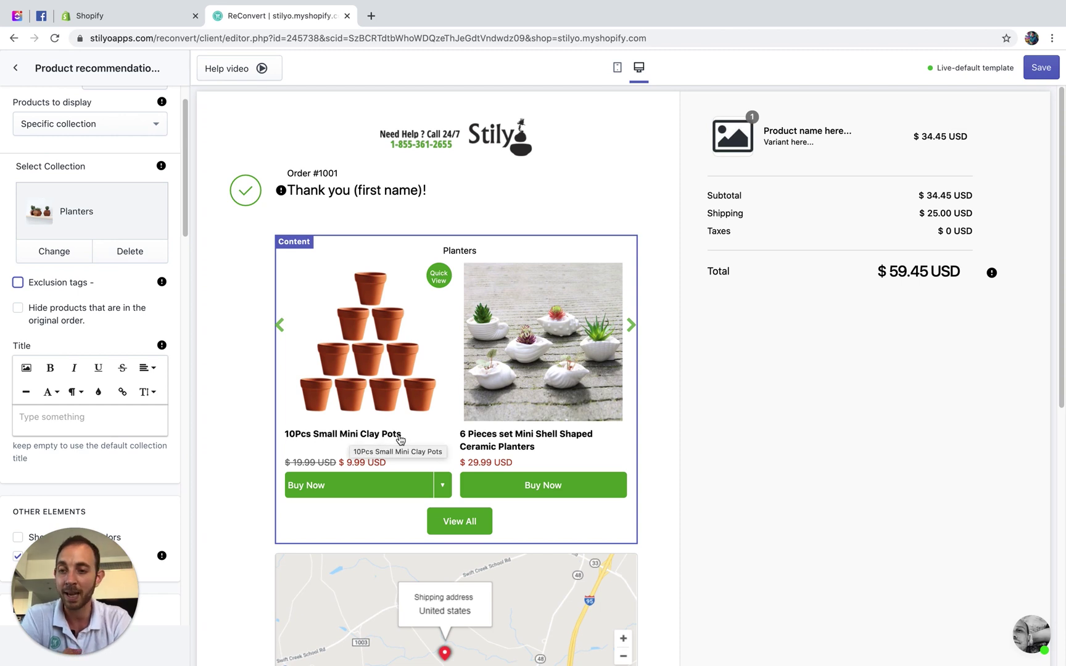
Try hiding products that are in the original order, advance the carousel, and turn that option off again
left_click(37, 315)
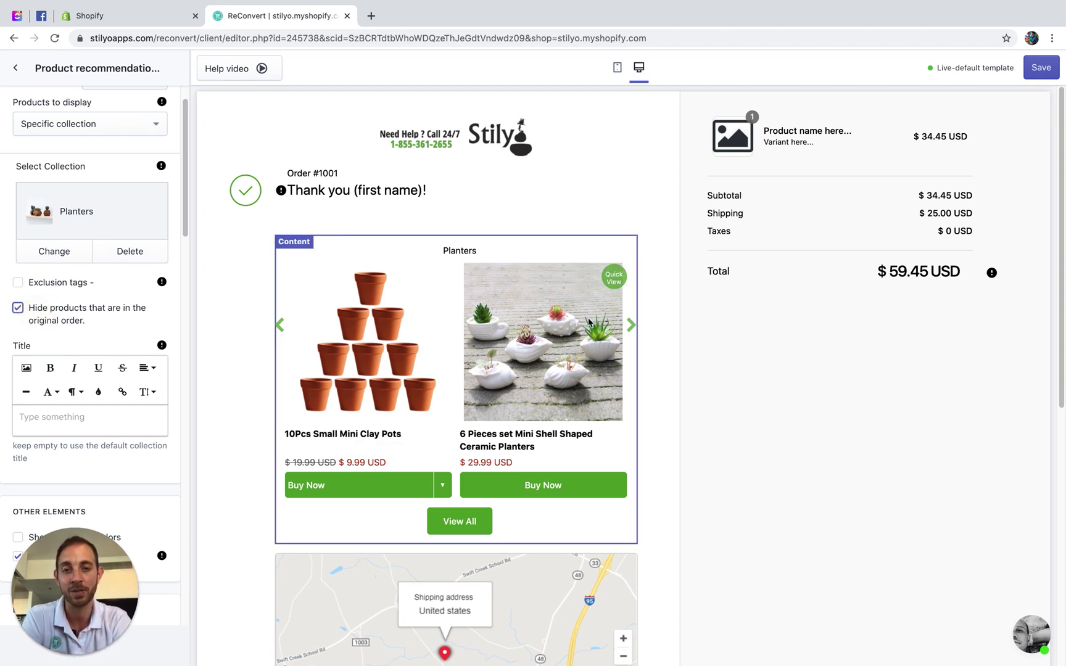
left_click(630, 325)
left_click(17, 307)
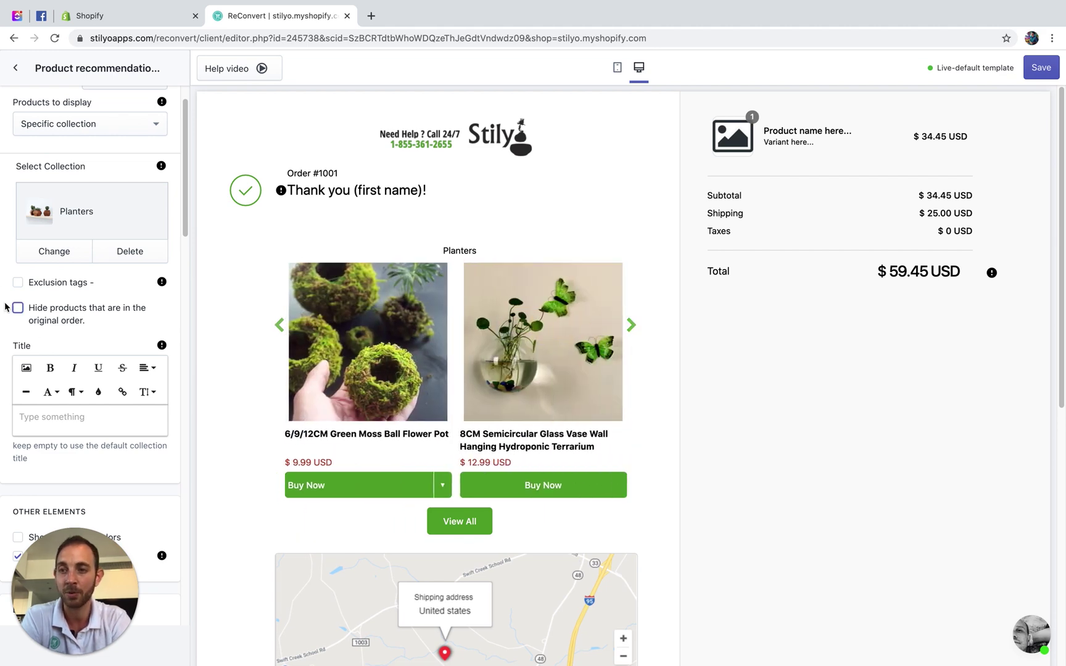
Enter "Check out our beautiful planters collection:" as the title of the product recommendations section
scroll(60, 312, "down", 1)
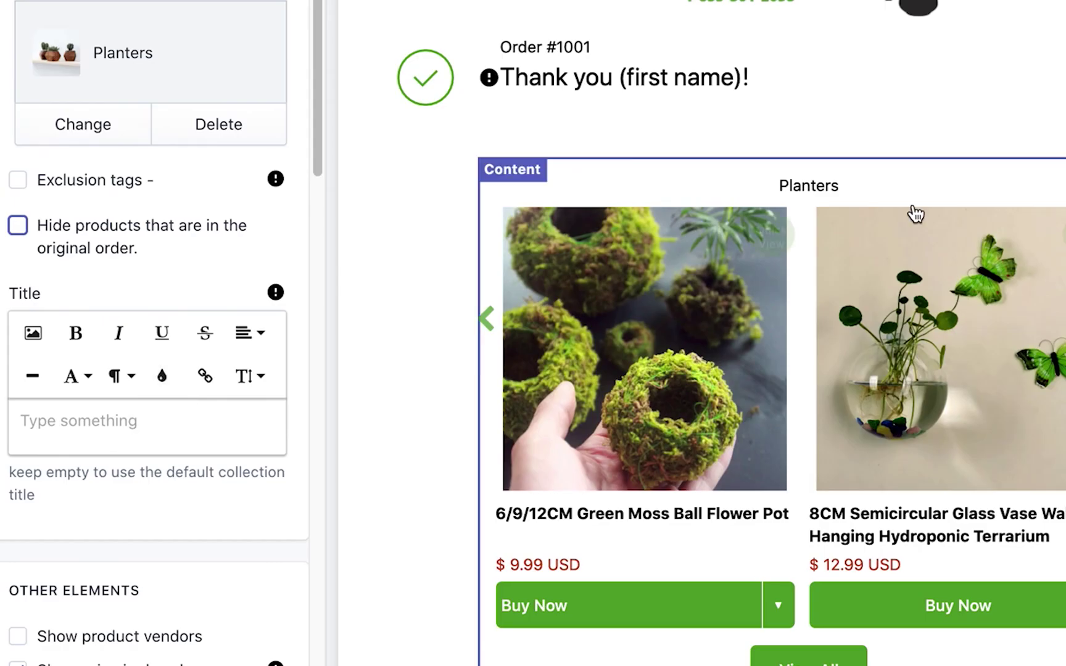
left_click(195, 417)
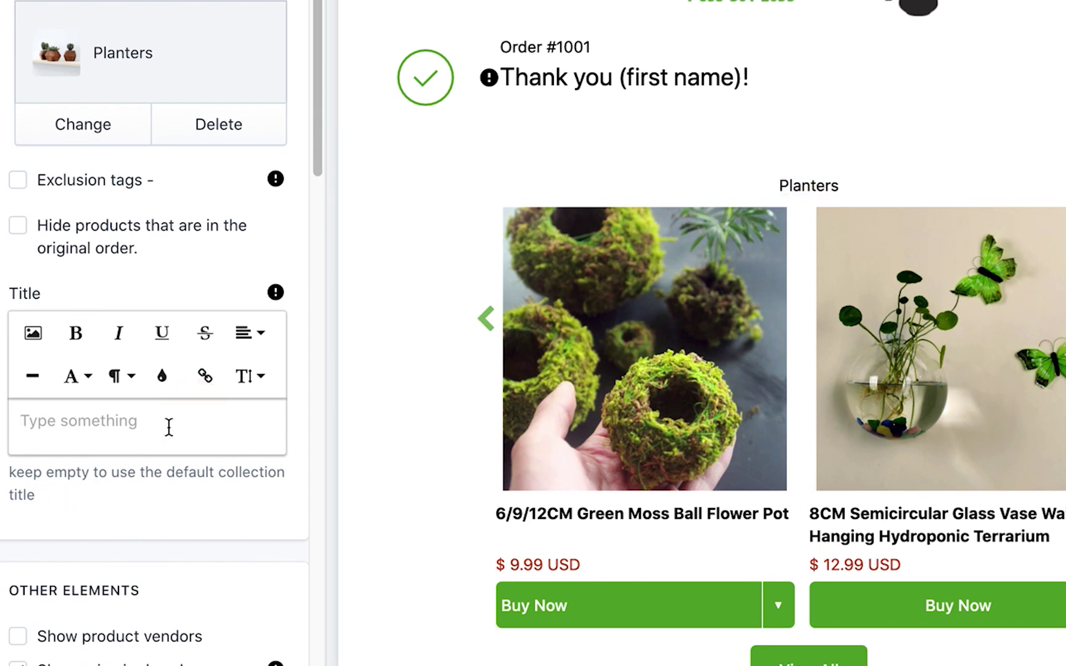
type("Check out our ")
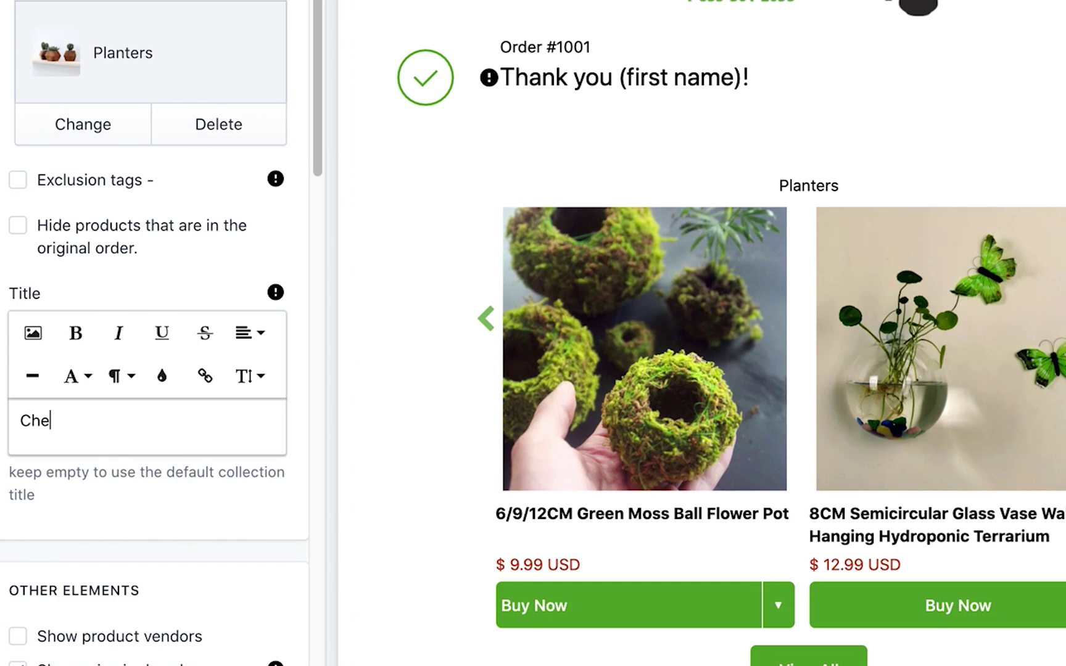
type("beautiful planters collection:")
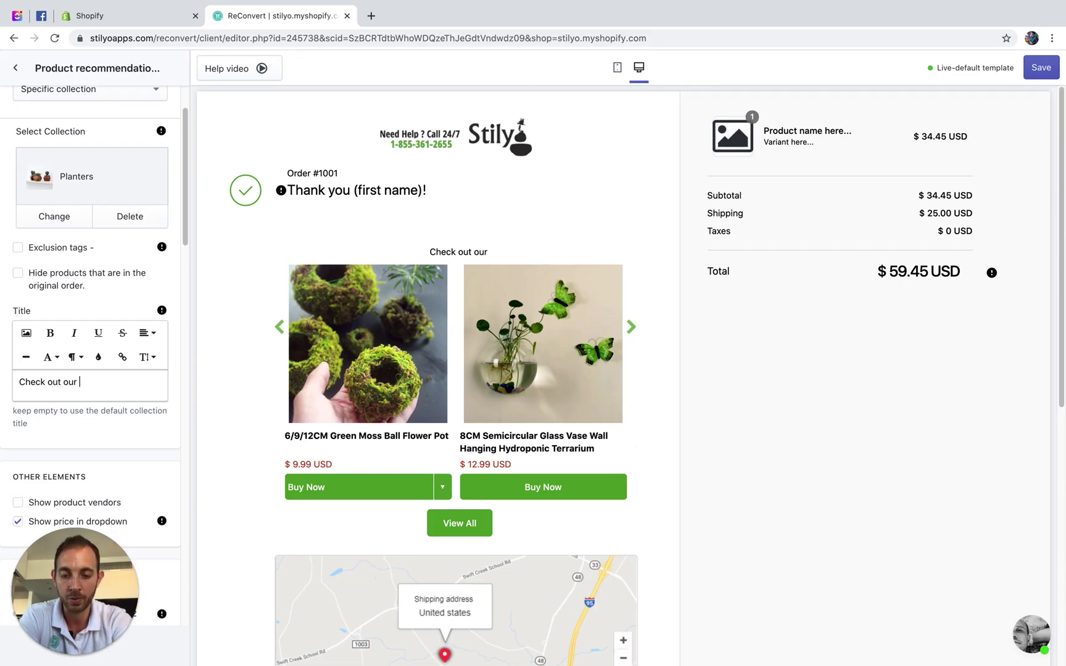
Increase the font size of the entire product recommendations title
key("ctrl+a")
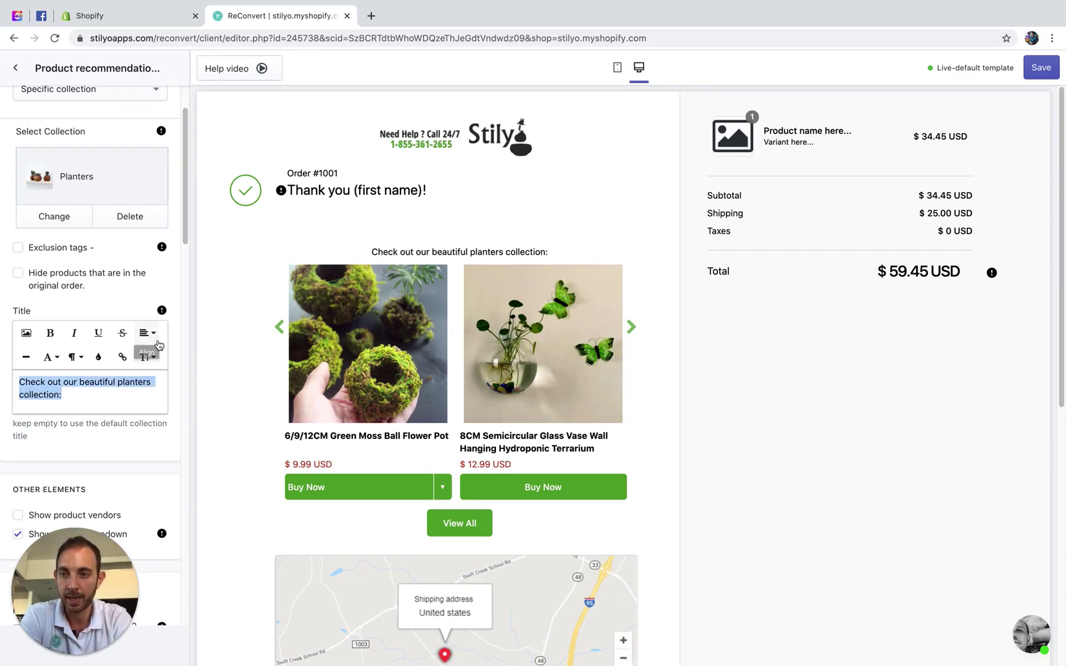
left_click(148, 357)
left_click(159, 478)
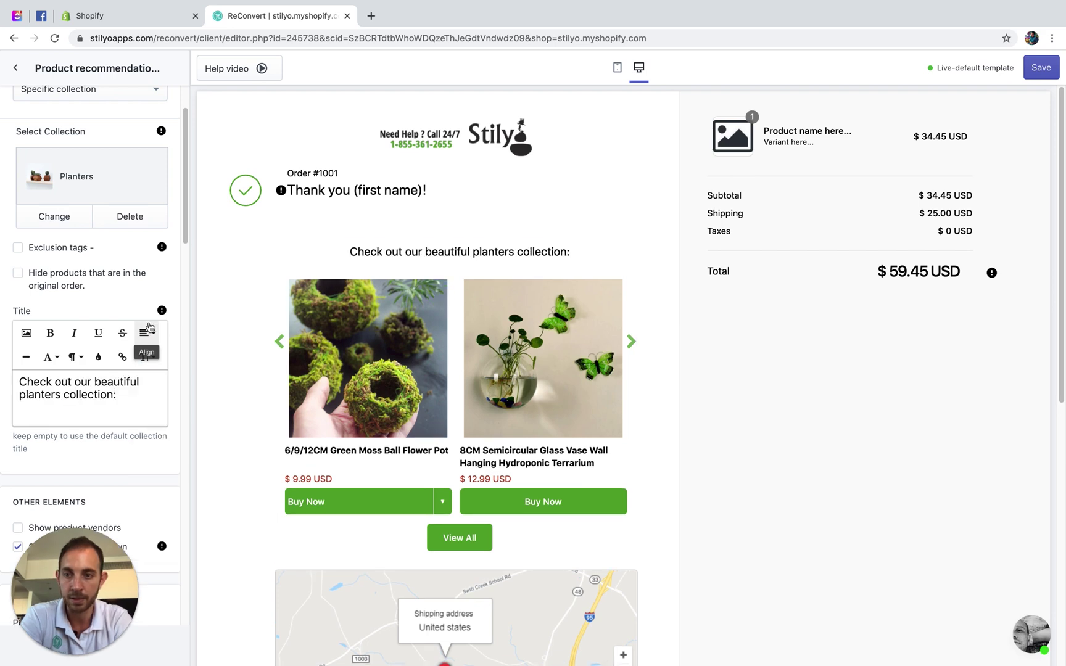
Try turning off the price in the variant dropdown, compare the Green Moss Ball Flower Pot's size options, and turn it on again
scroll(26, 338, "down", 3)
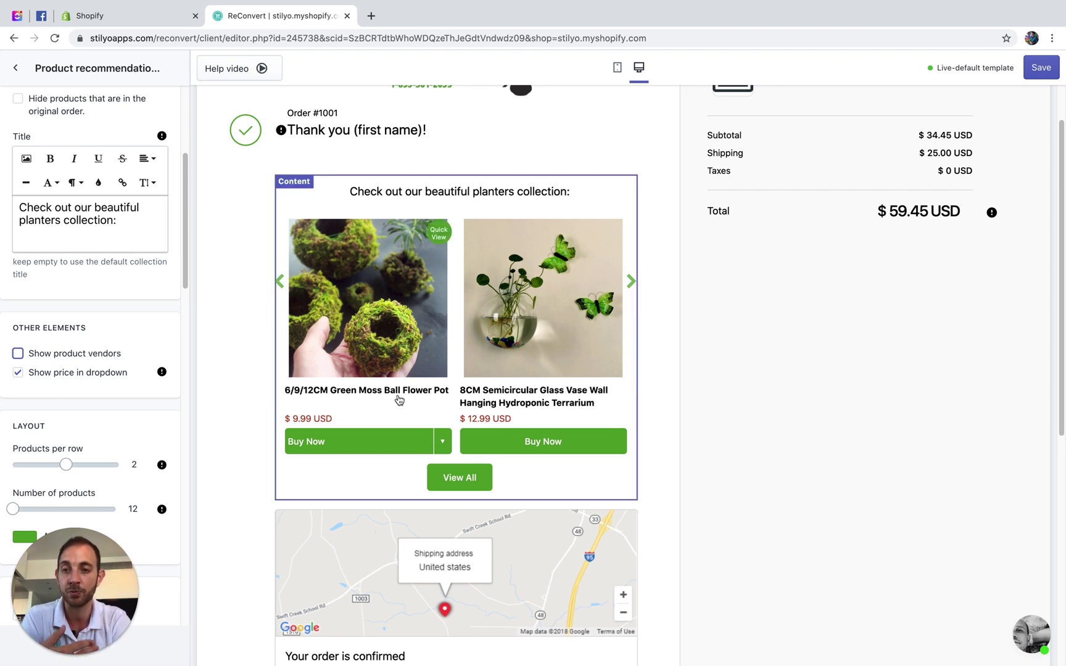
left_click(343, 442)
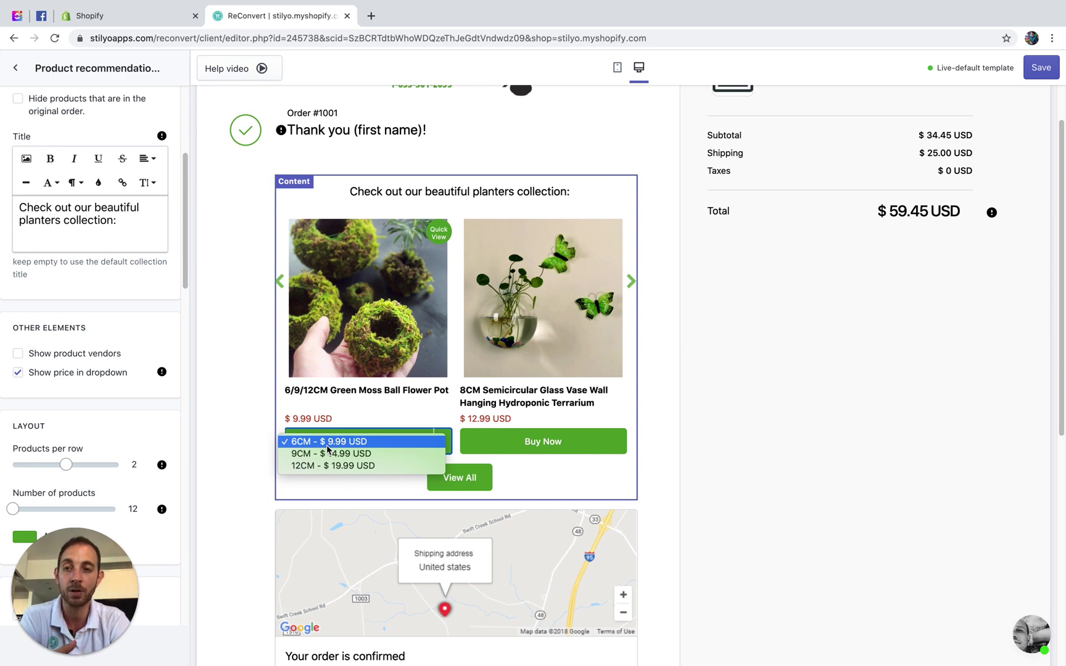
left_click(19, 372)
left_click(19, 372)
left_click(361, 435)
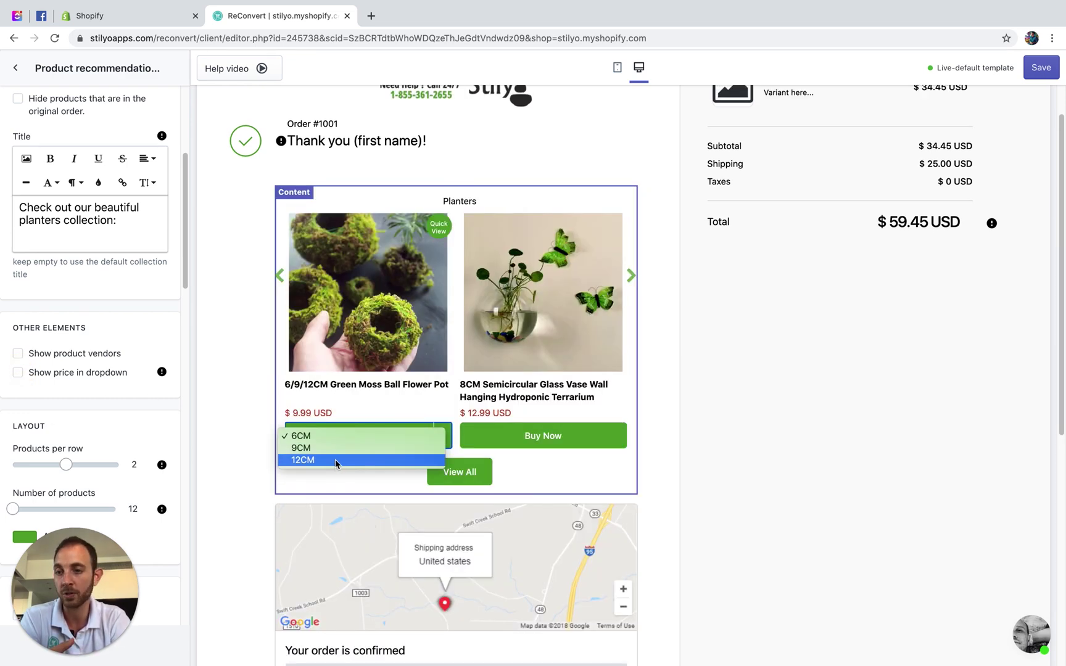
left_click(59, 379)
left_click(30, 375)
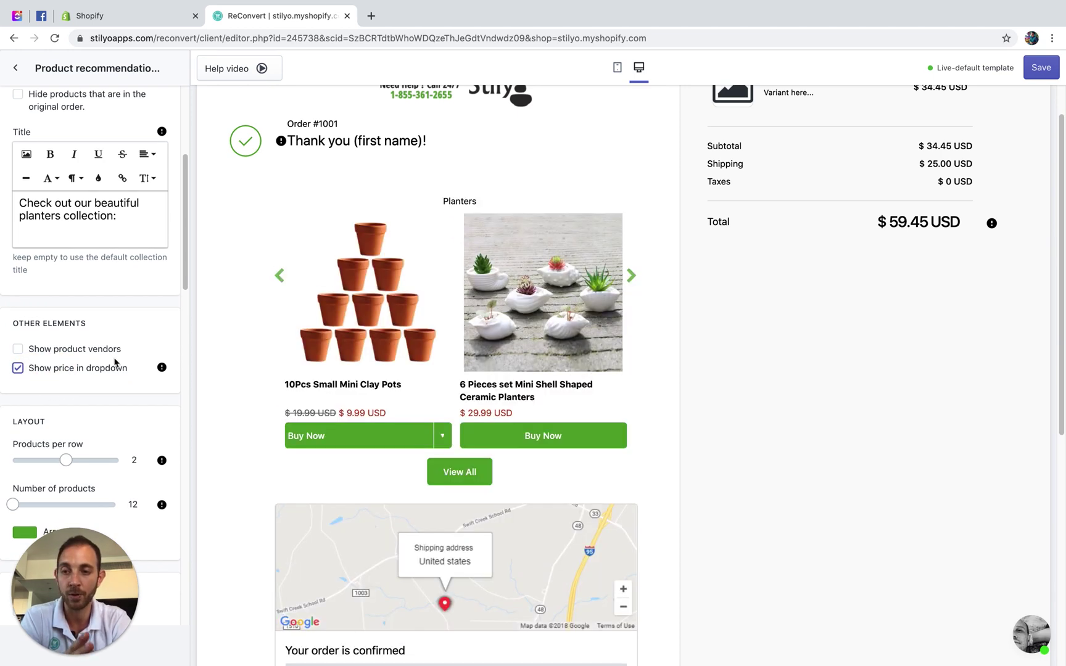
Set the products per row to 3 and check the layout in the mobile preview before returning to the desktop view
scroll(114, 362, "down", 3)
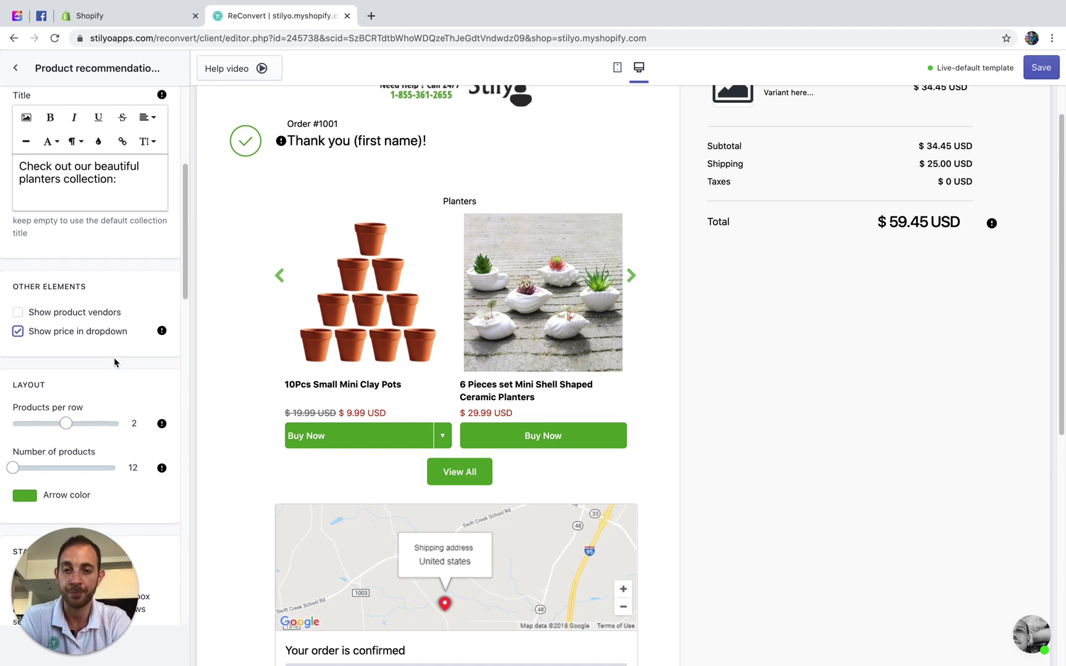
mouse_move(67, 402)
left_click_drag(67, 404, 118, 404)
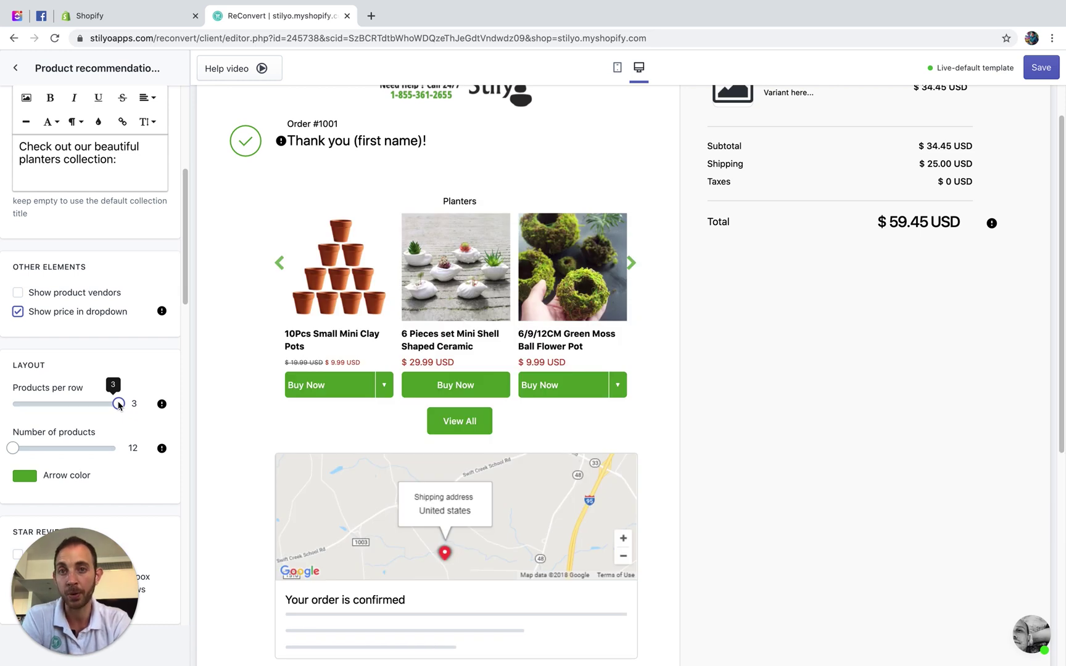
left_click(617, 67)
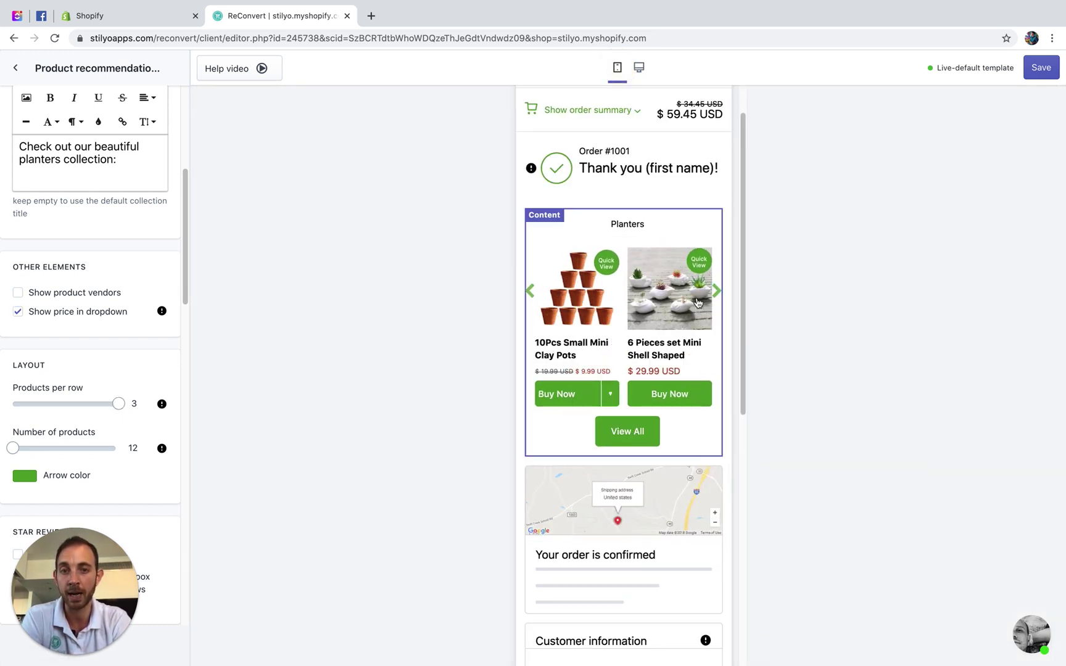
left_click(639, 74)
mouse_move(36, 449)
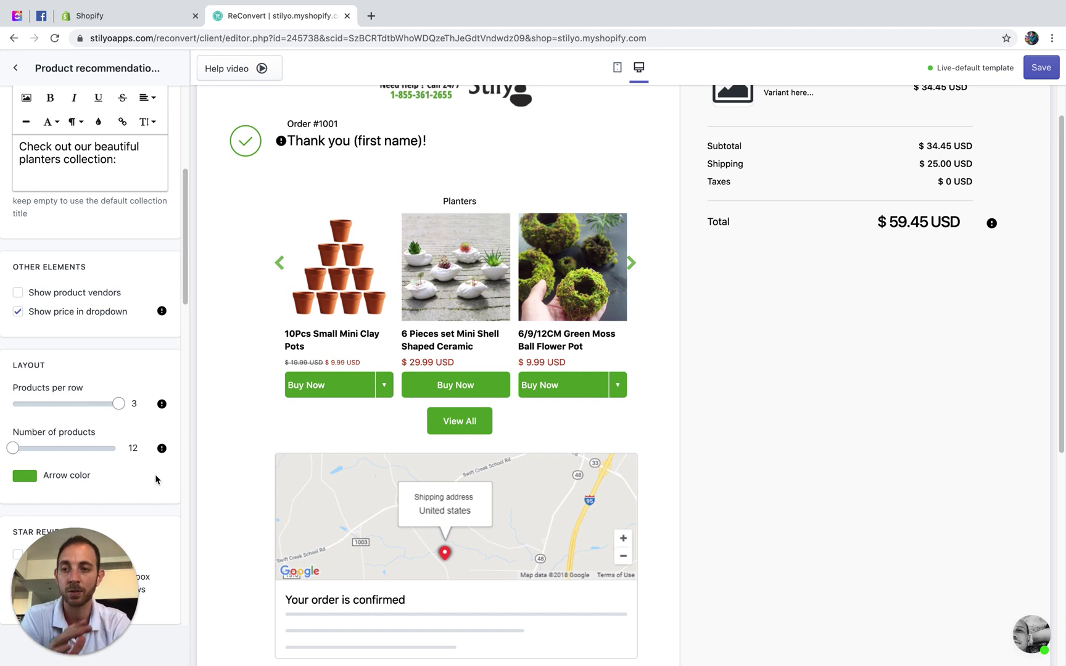
Open the star reviews integration setup, look at its help video, and return to the template editor
scroll(156, 479, "down", 3)
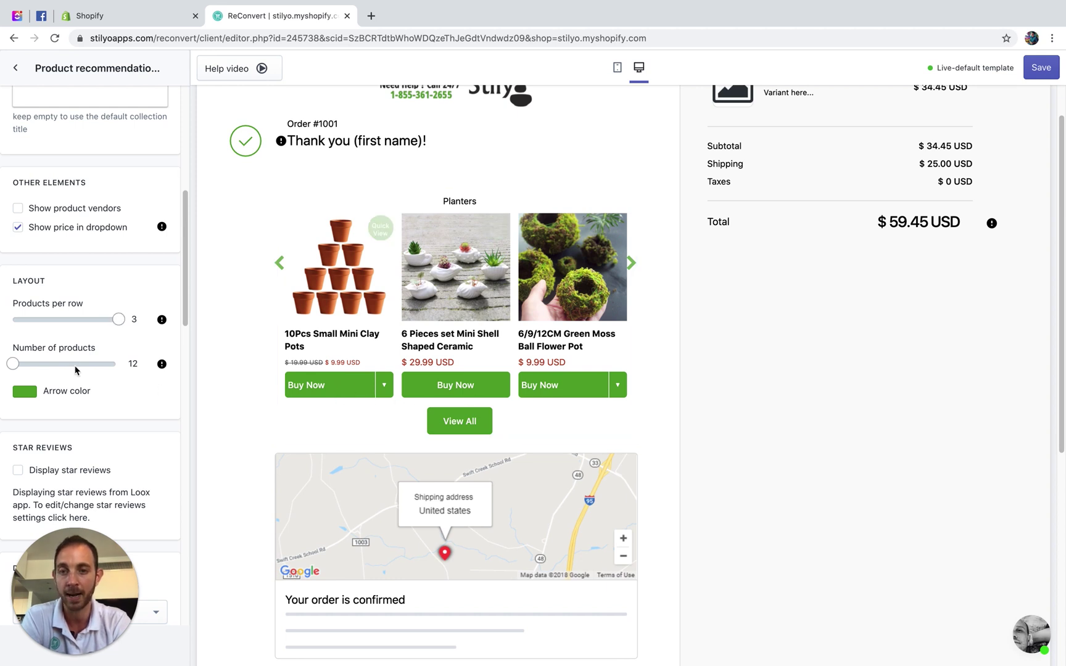
scroll(183, 380, "down", 3)
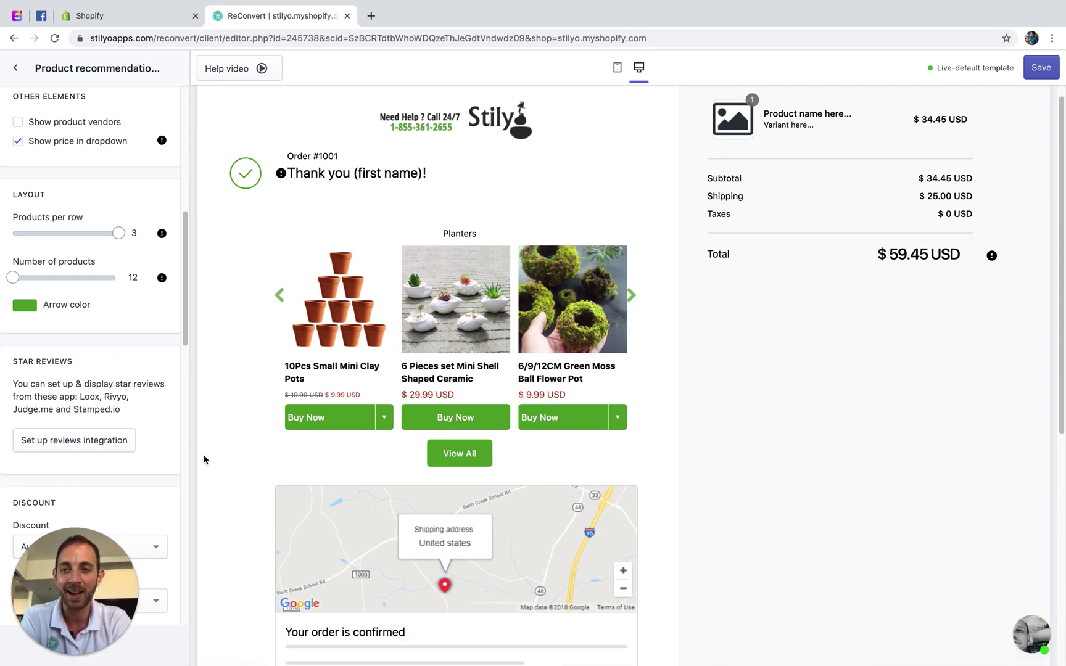
left_click(75, 441)
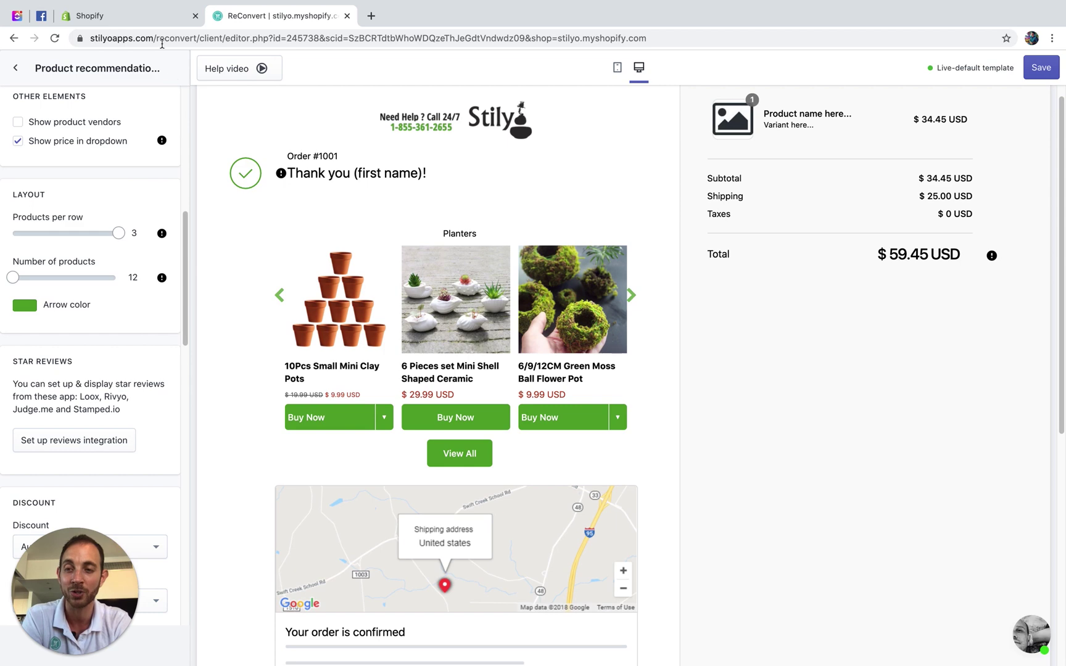
left_click(149, 21)
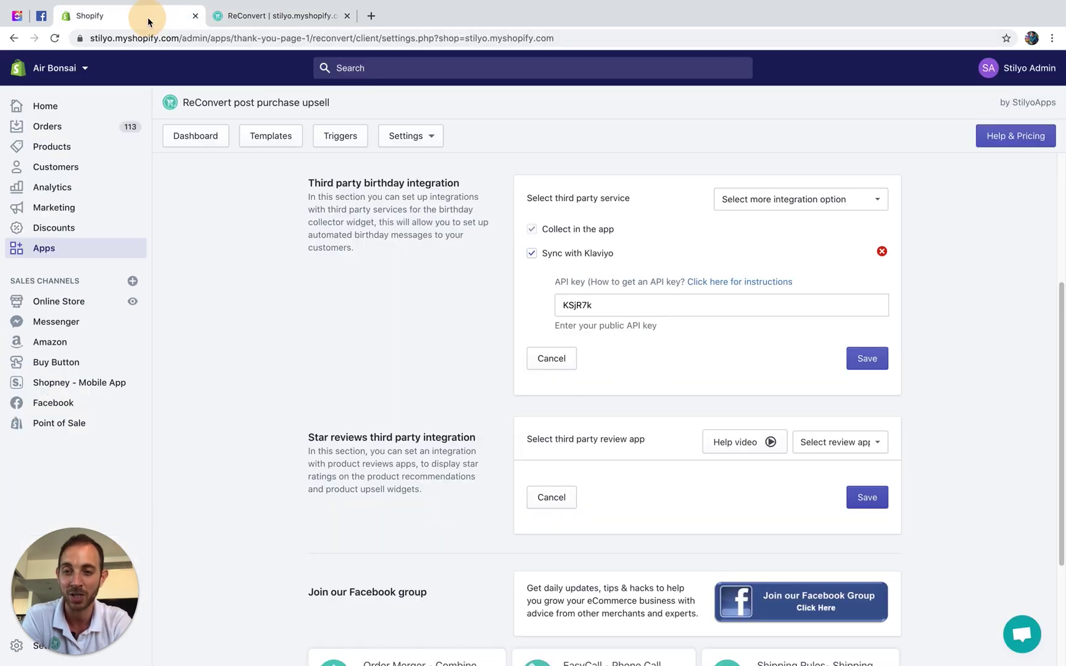
left_click(736, 445)
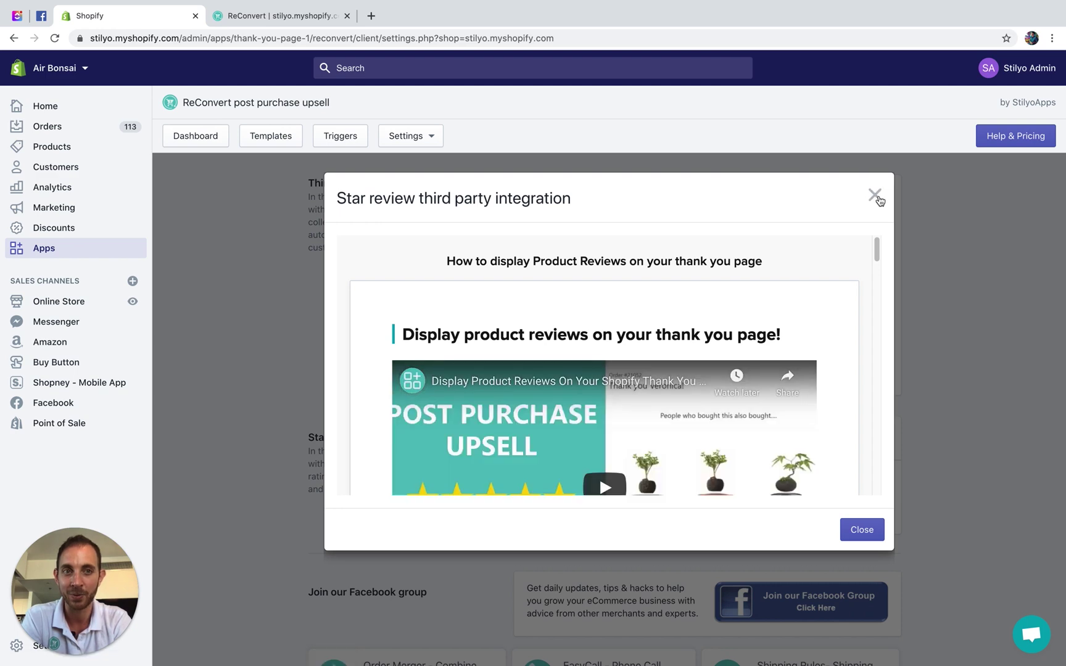
left_click(876, 196)
key("ctrl+Tab")
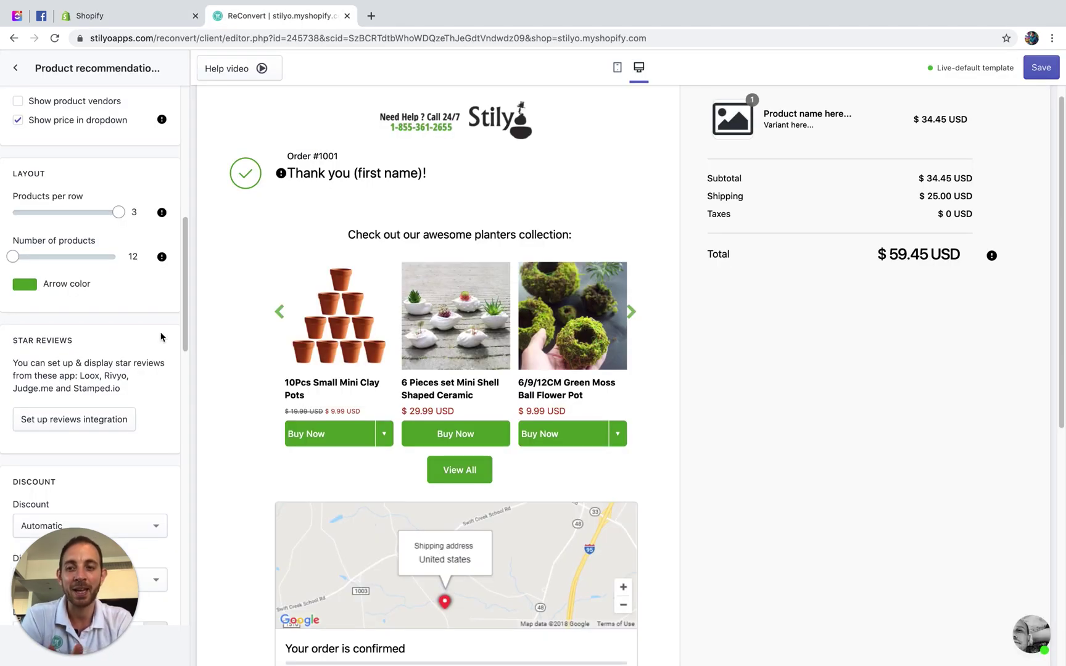
Try the Pre-made discount option with its discount code field, and switch the discount back to Automatic
scroll(160, 337, "down", 5)
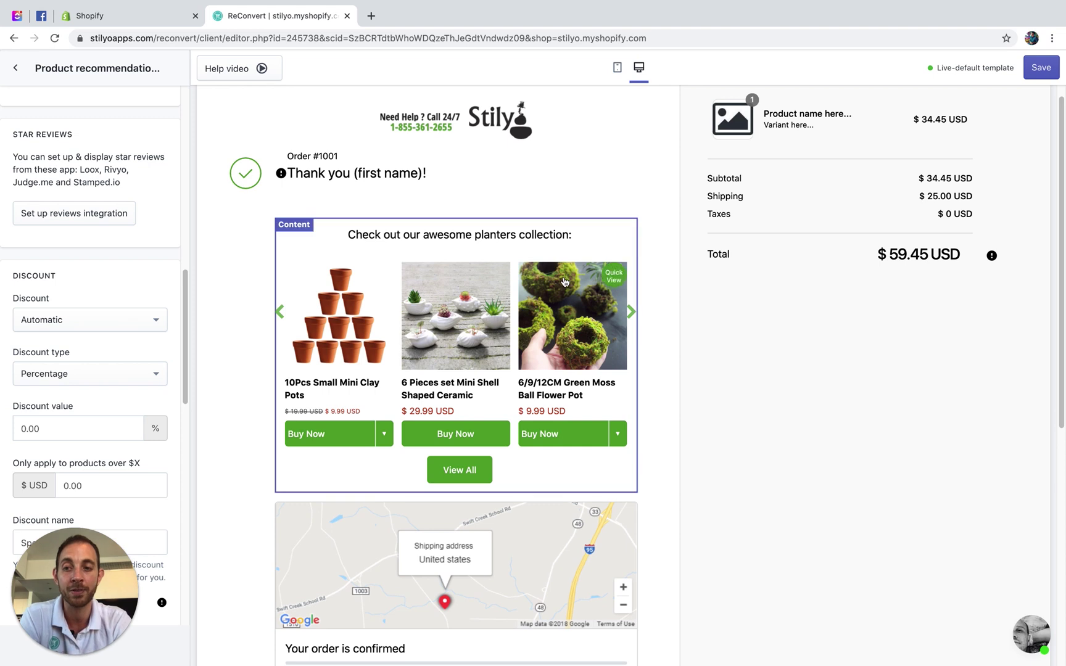
scroll(68, 237, "down", 1)
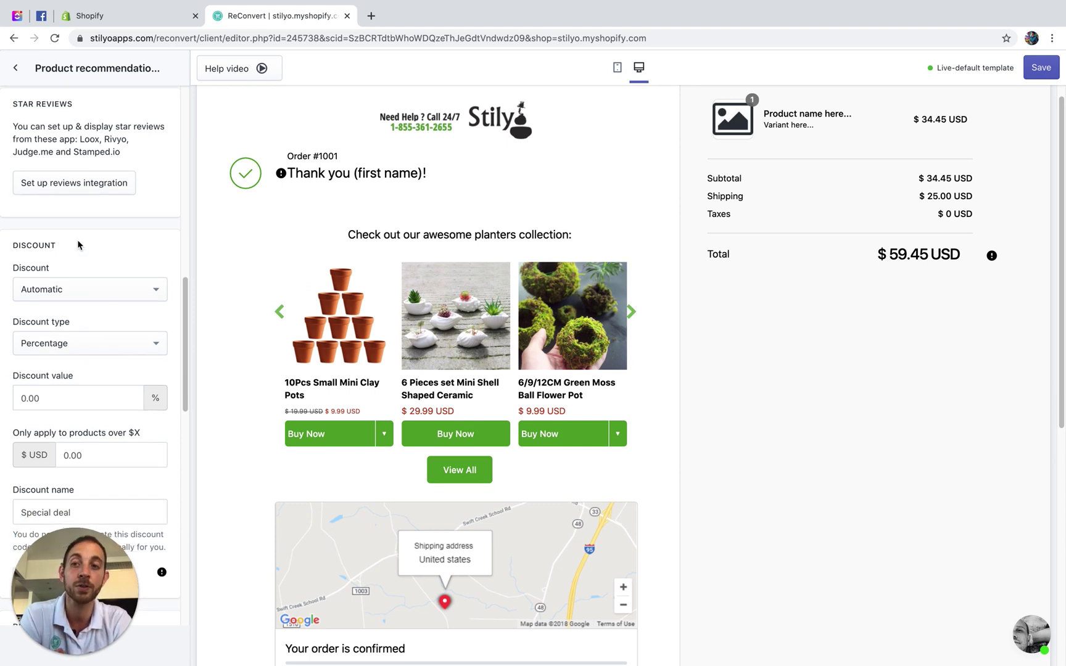
left_click(95, 293)
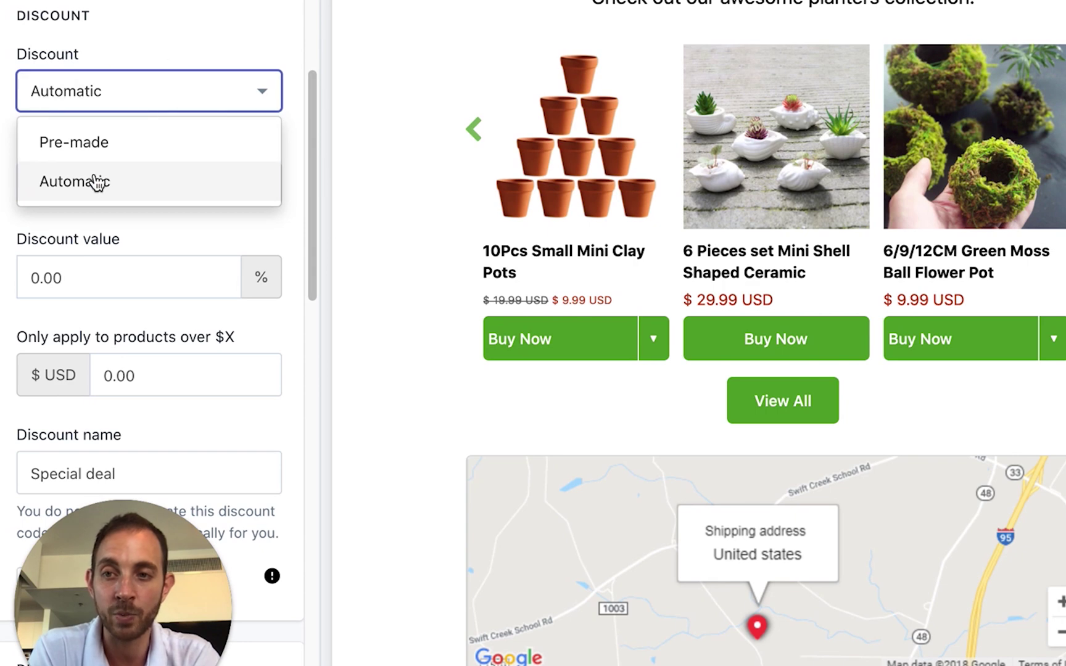
left_click(58, 341)
left_click(131, 95)
left_click(119, 141)
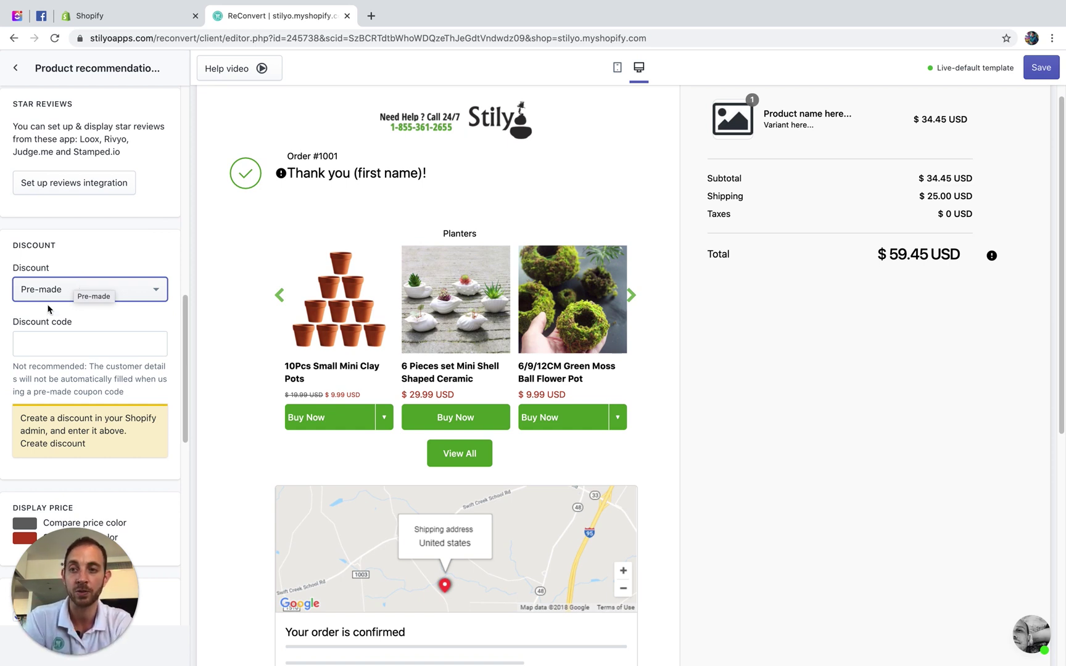
left_click(47, 340)
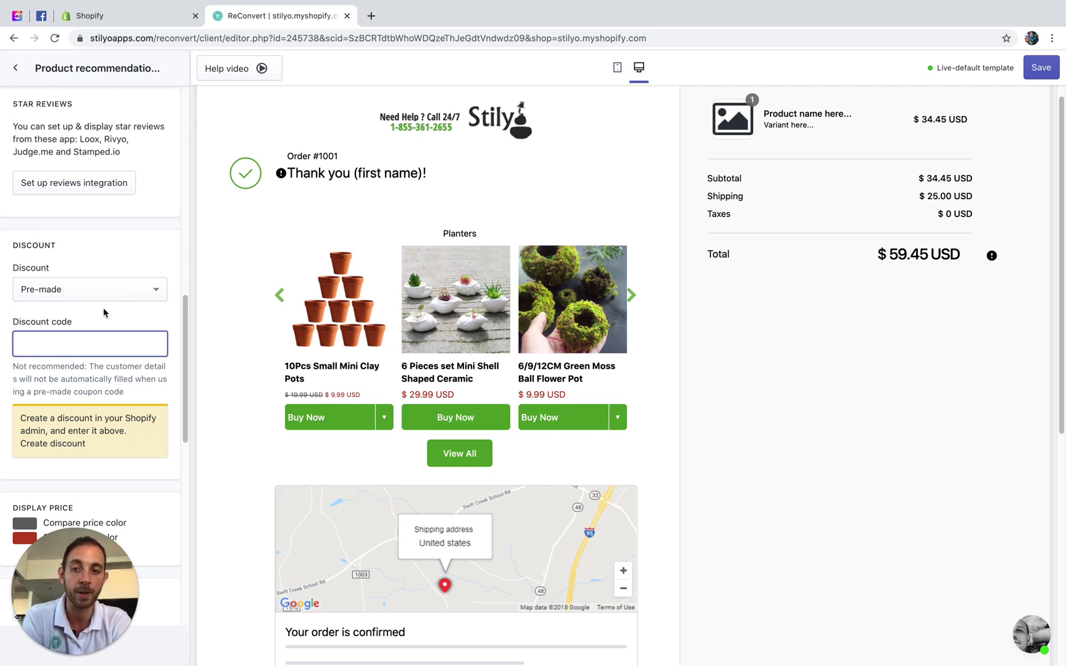
left_click(104, 289)
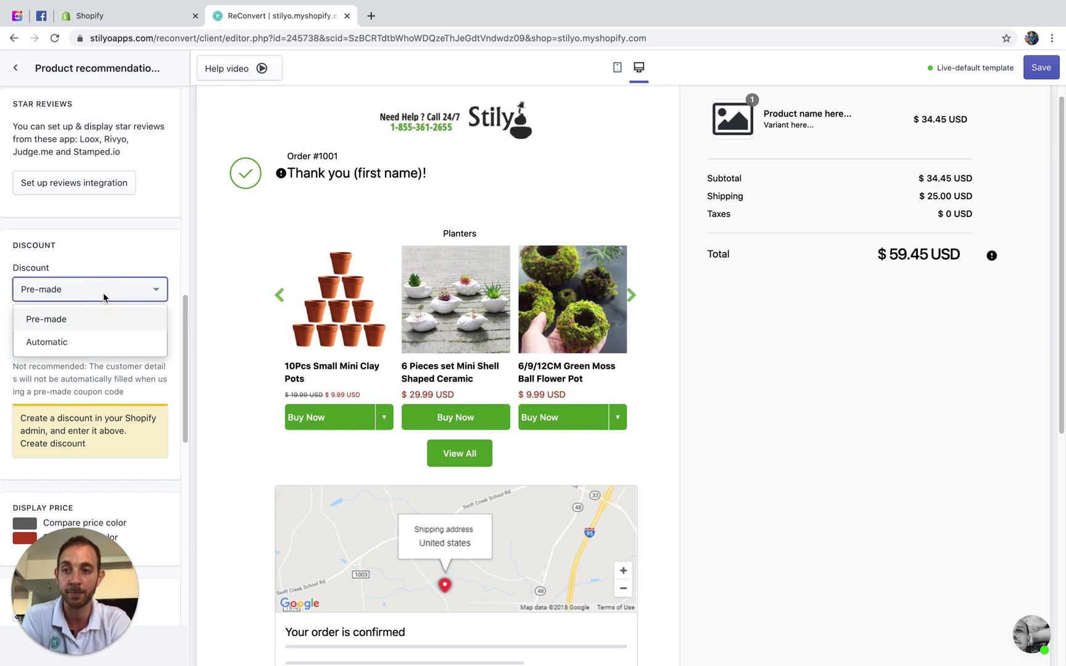
left_click(93, 340)
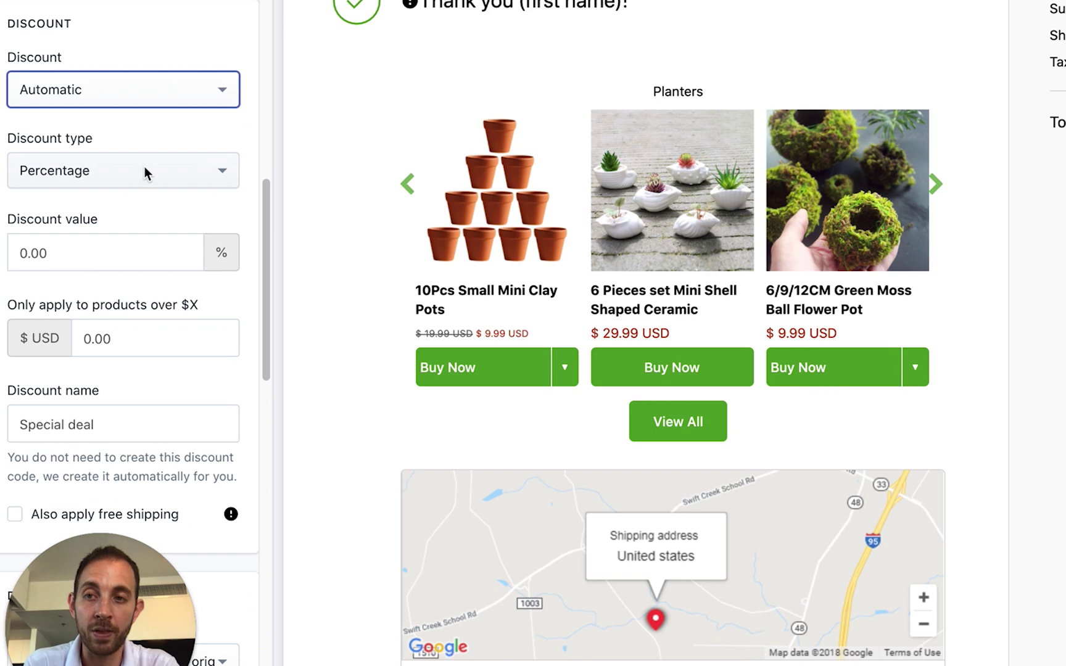
Try the Free shipping discount type, and change it to Fixed amount per unit sold with a value of 5 USD
left_click(144, 171)
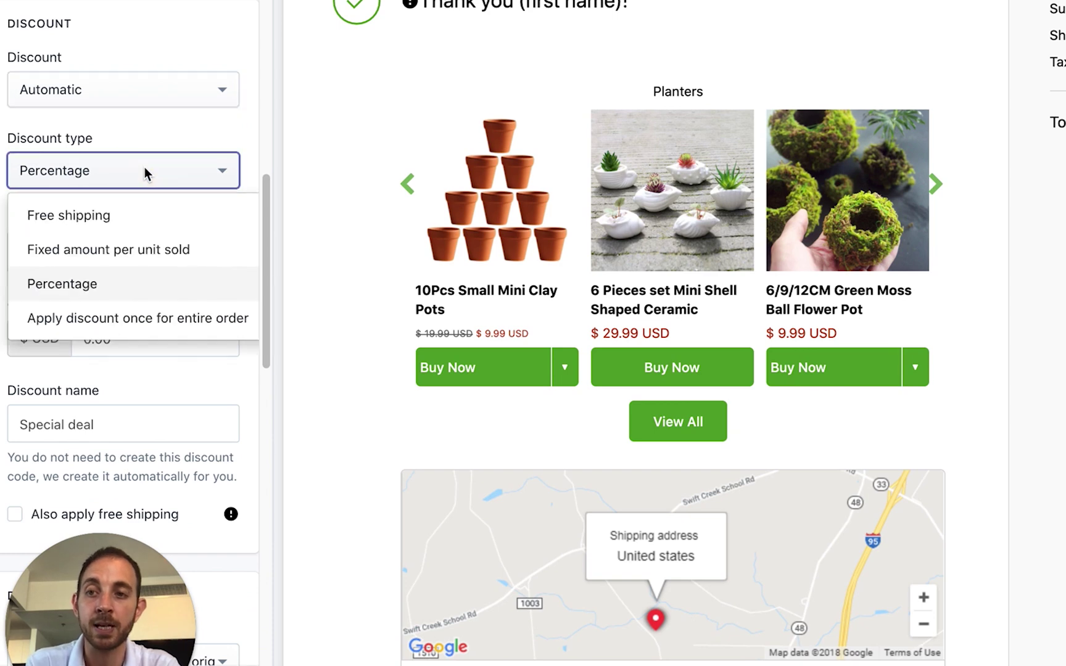
left_click(111, 214)
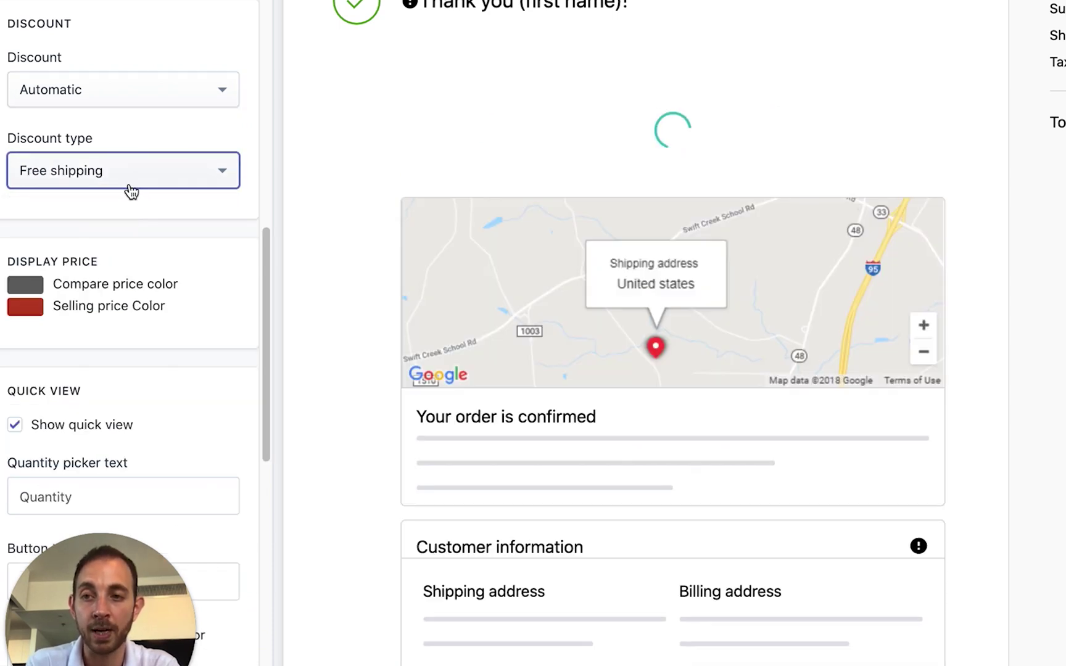
left_click(133, 180)
left_click(116, 241)
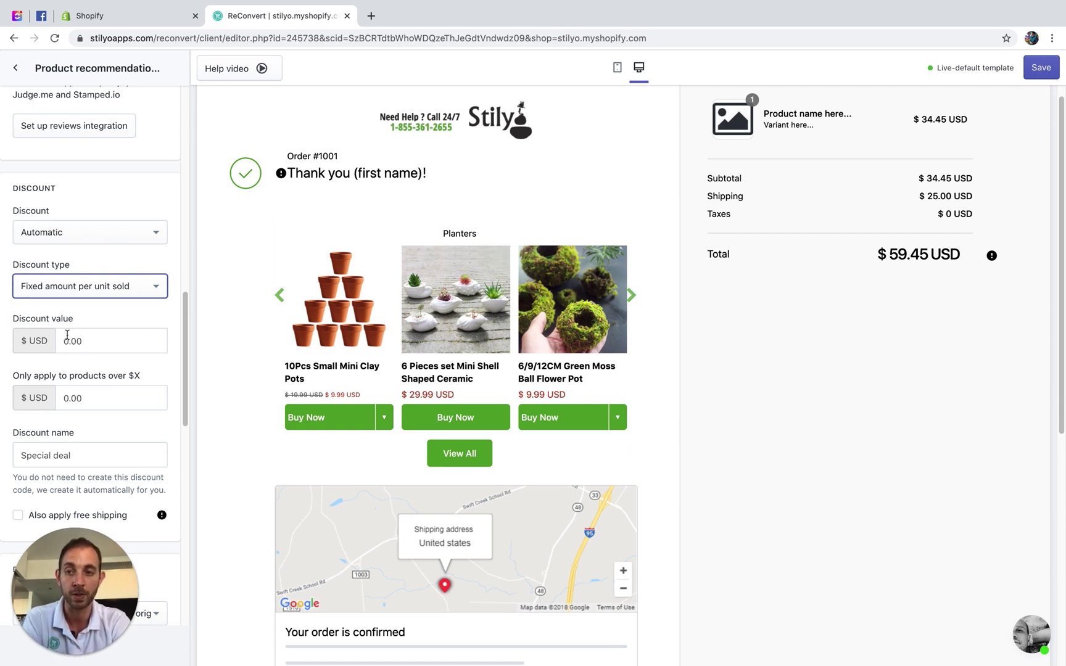
double_click(92, 347)
type("5")
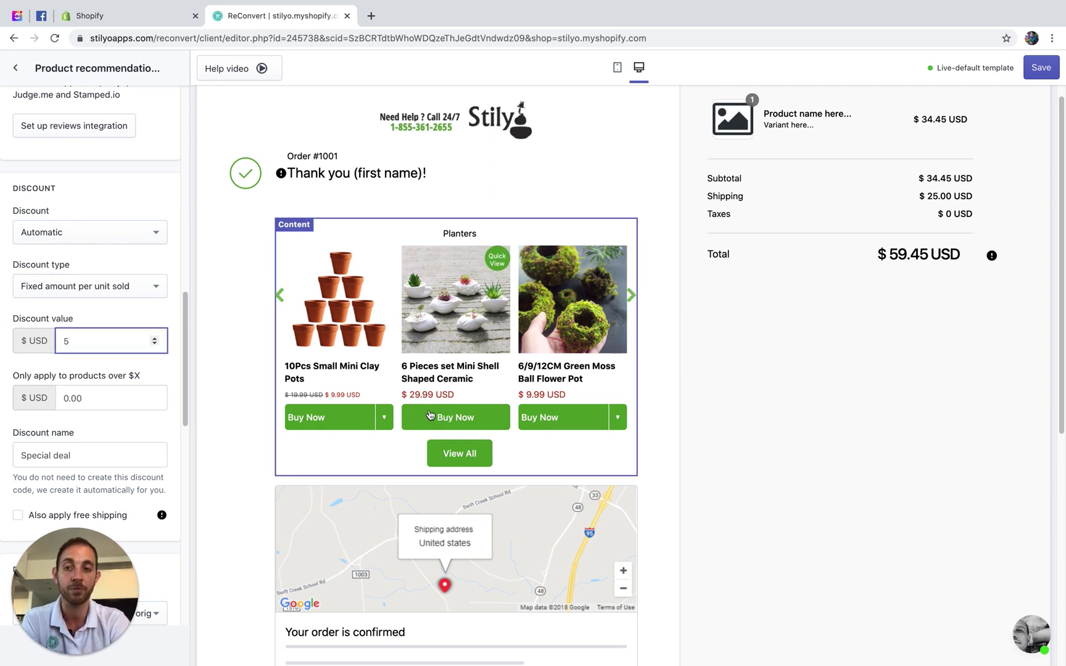
left_click(18, 377)
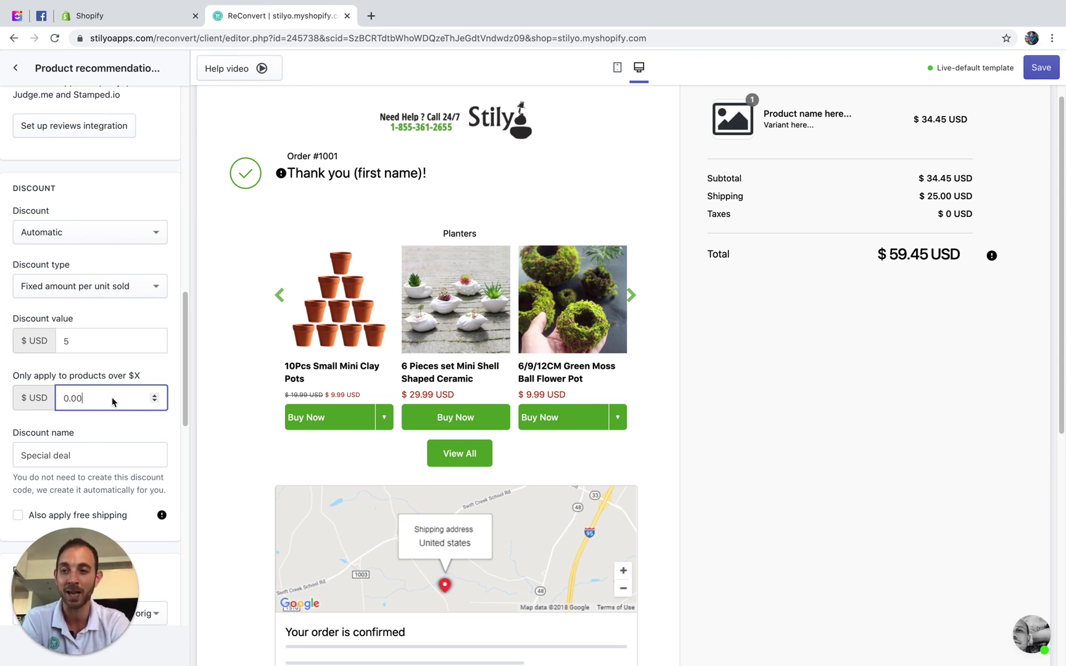
Set the discount type to Percentage with a discount value of 20%
left_click(93, 285)
left_click(71, 363)
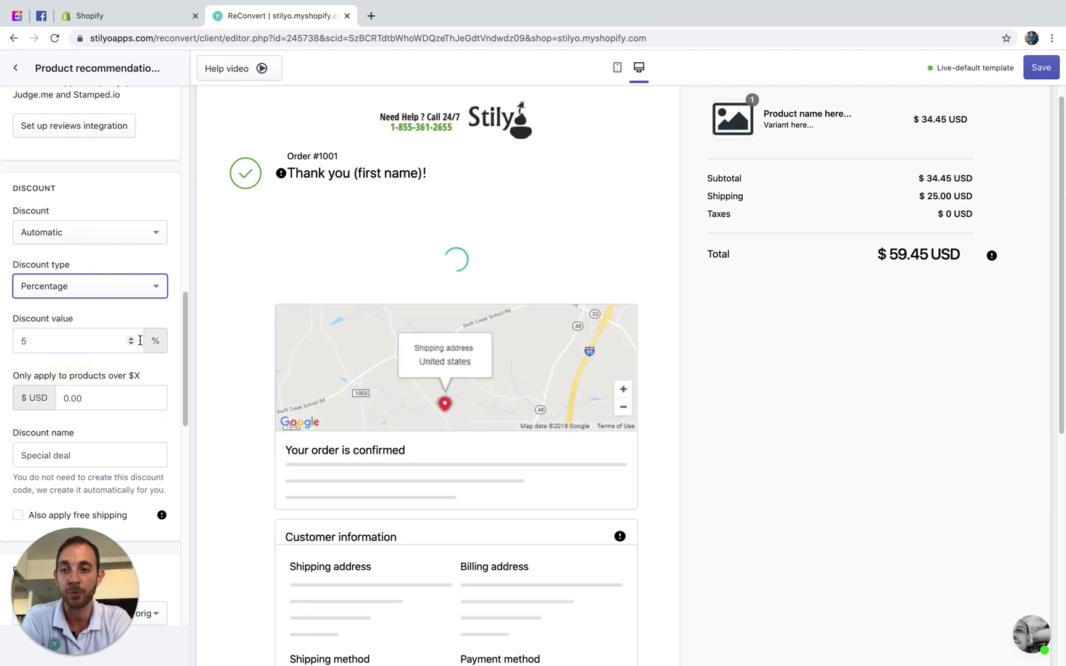
double_click(23, 341)
type("20")
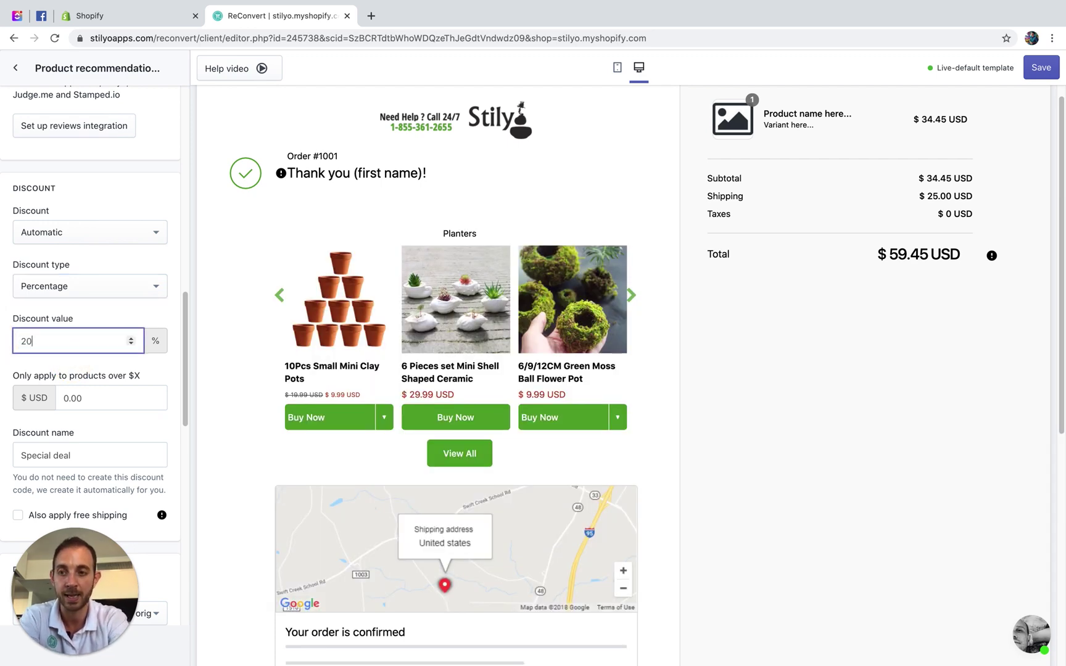
key("Tab")
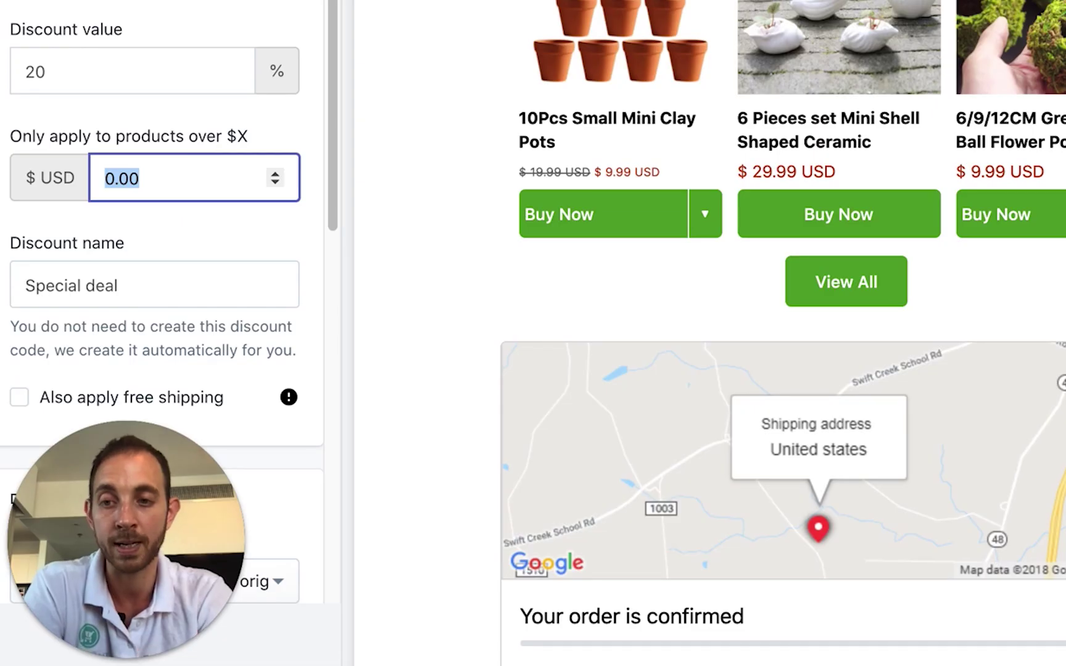
Try the discount type that applies once for the entire order, with a value of 5 USD
left_click(154, 286)
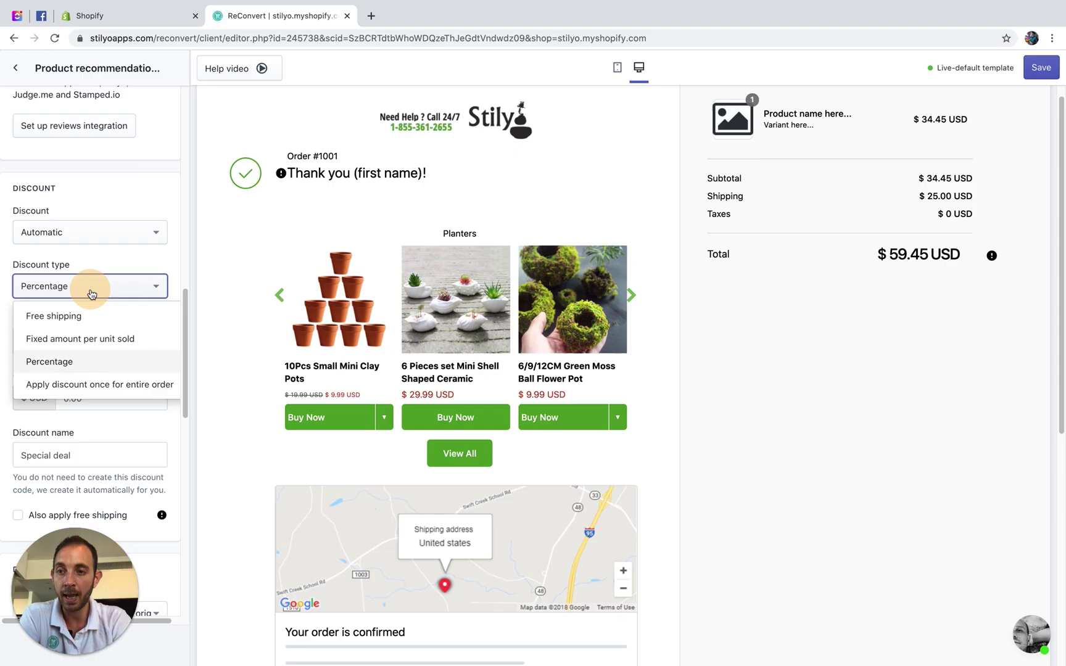
left_click(84, 385)
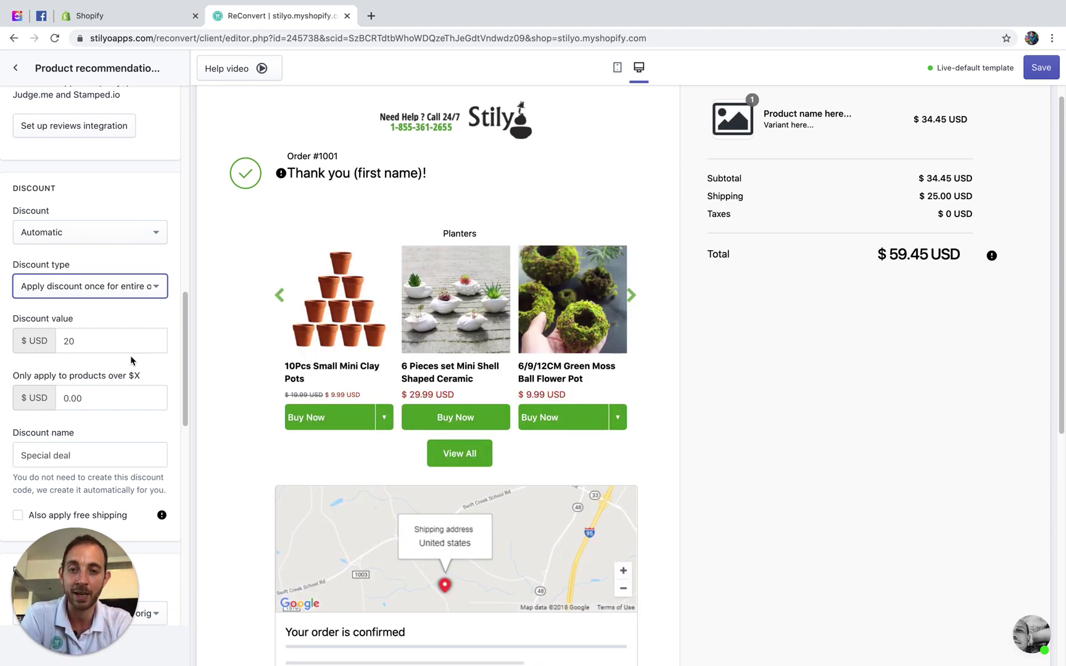
double_click(70, 340)
type("5")
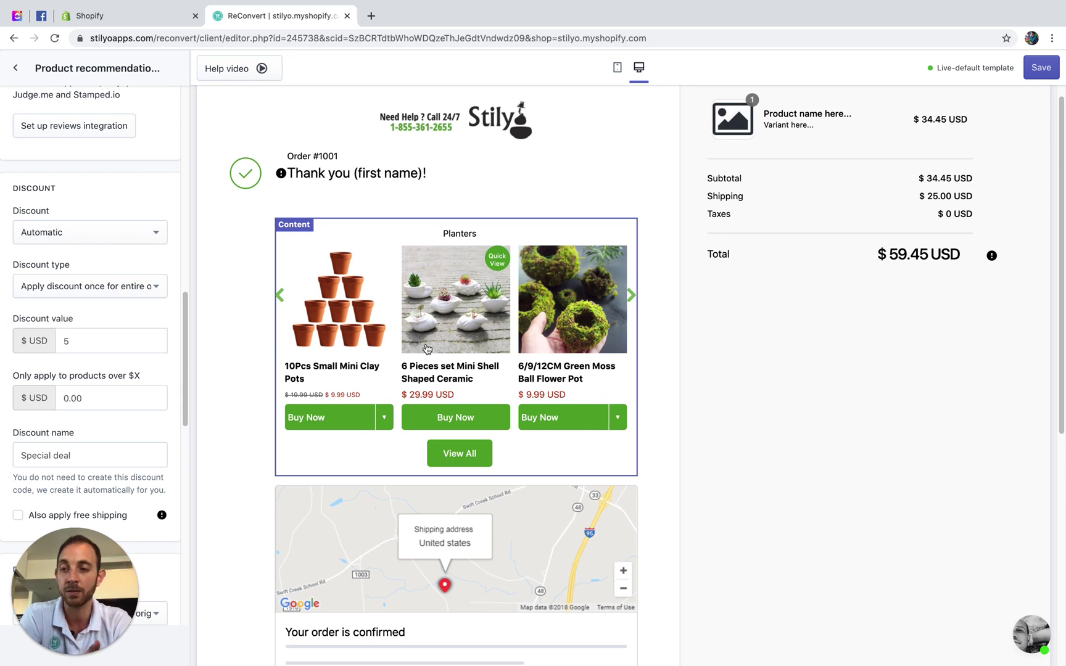
Change the discount type to Percentage and set the discount value to 15%
left_click(80, 287)
left_click(59, 362)
left_click(54, 343)
left_click_drag(54, 344, 1, 336)
type("15")
scroll(88, 390, "down", 2)
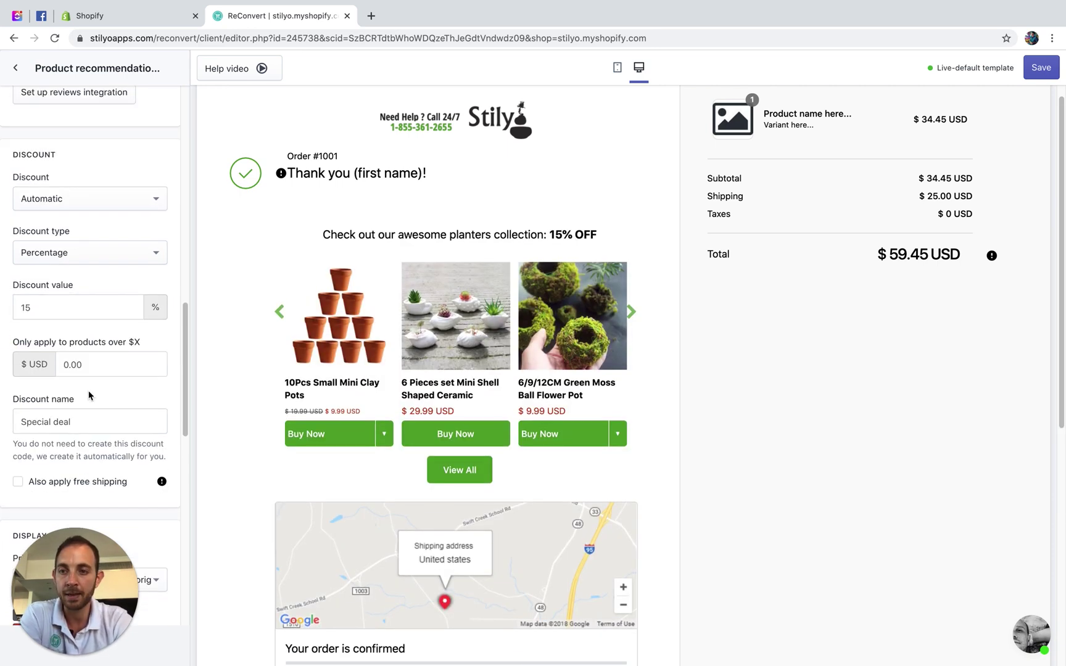
Name the discount "Special15" and also apply free shipping with it
triple_click(88, 391)
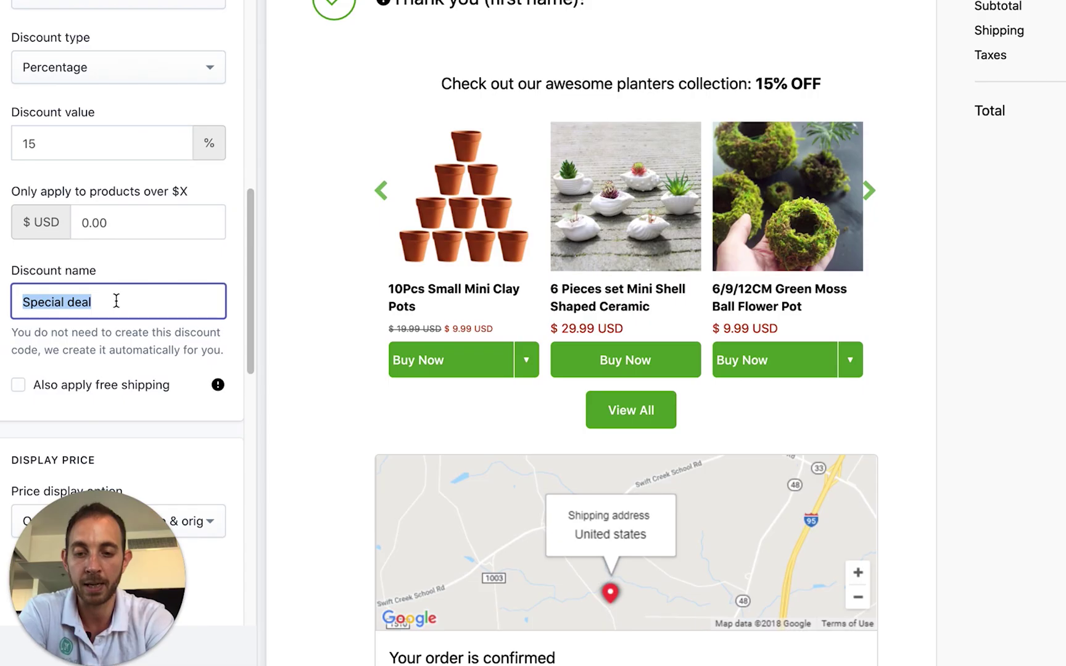
type("Speci")
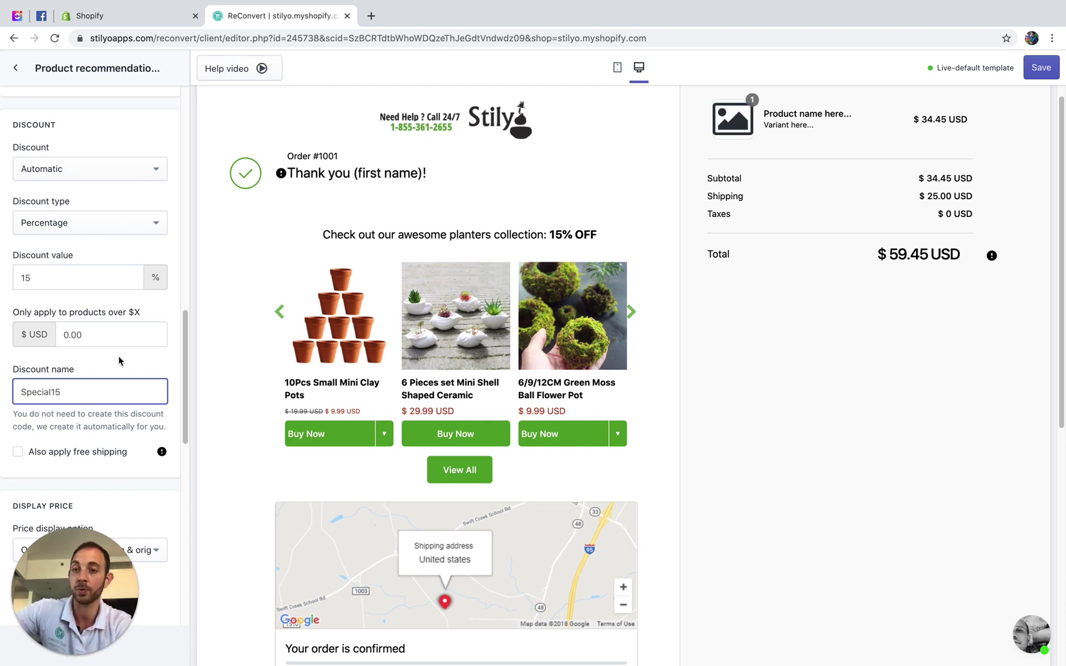
scroll(120, 361, "down", 2)
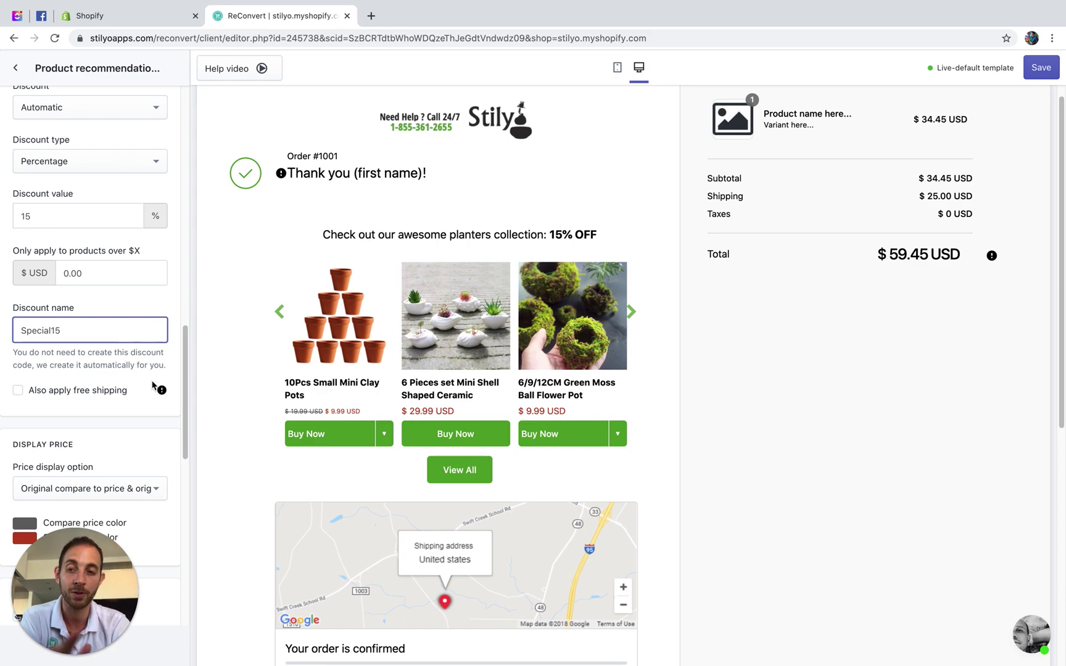
left_click(20, 389)
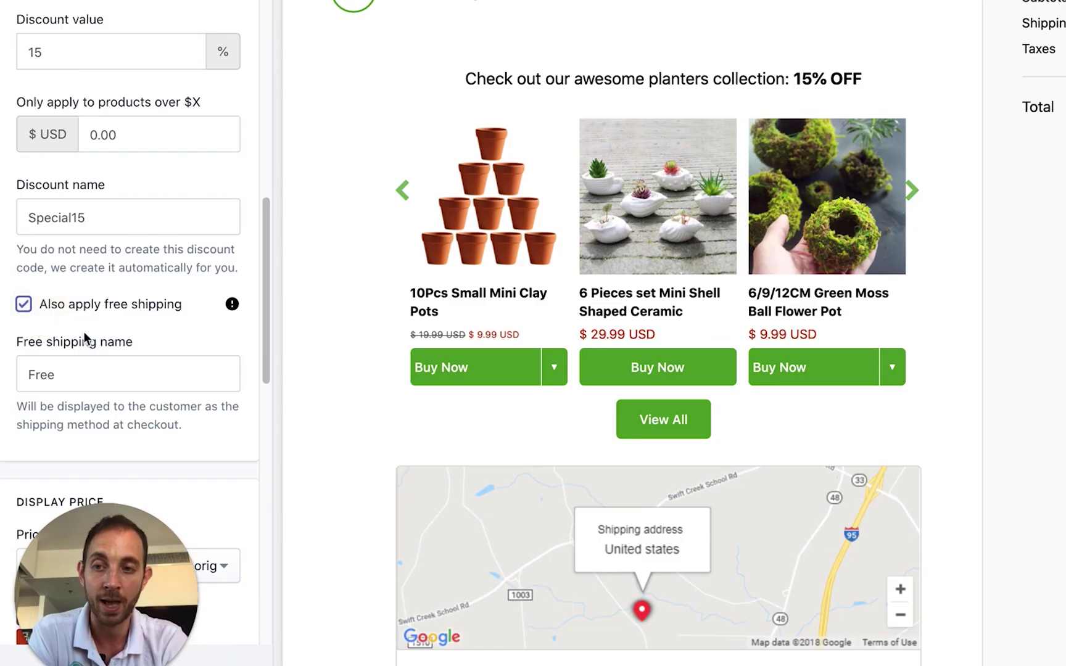
Set the free shipping name shown at checkout to "FREE Shipping"
scroll(61, 414, "down", 1)
left_click(84, 338)
double_click(84, 338)
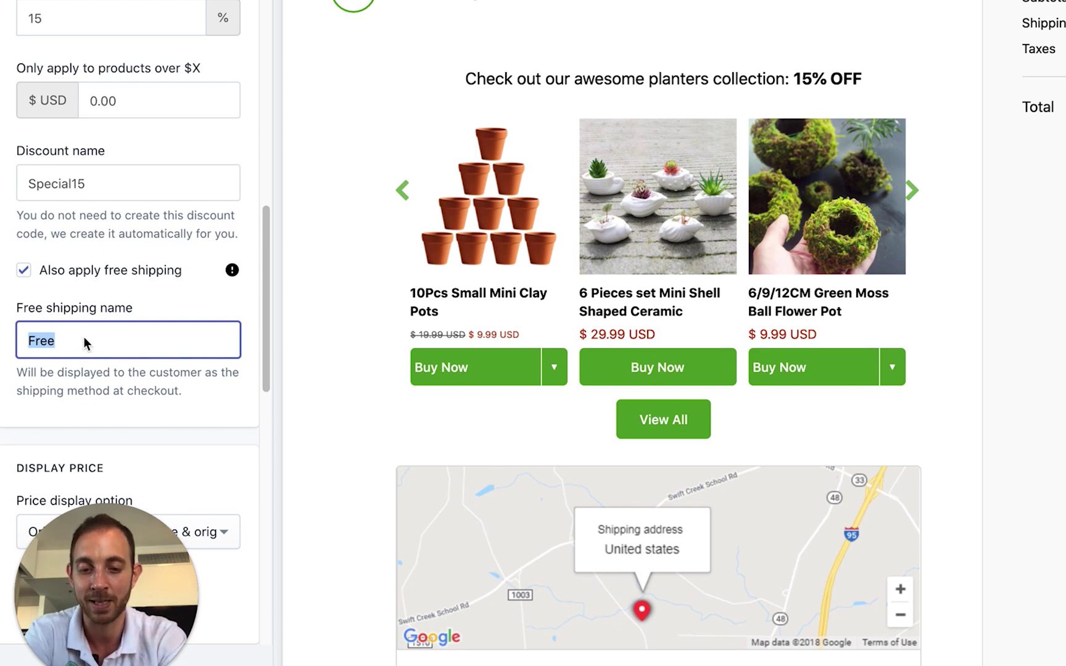
type("FREE Shi")
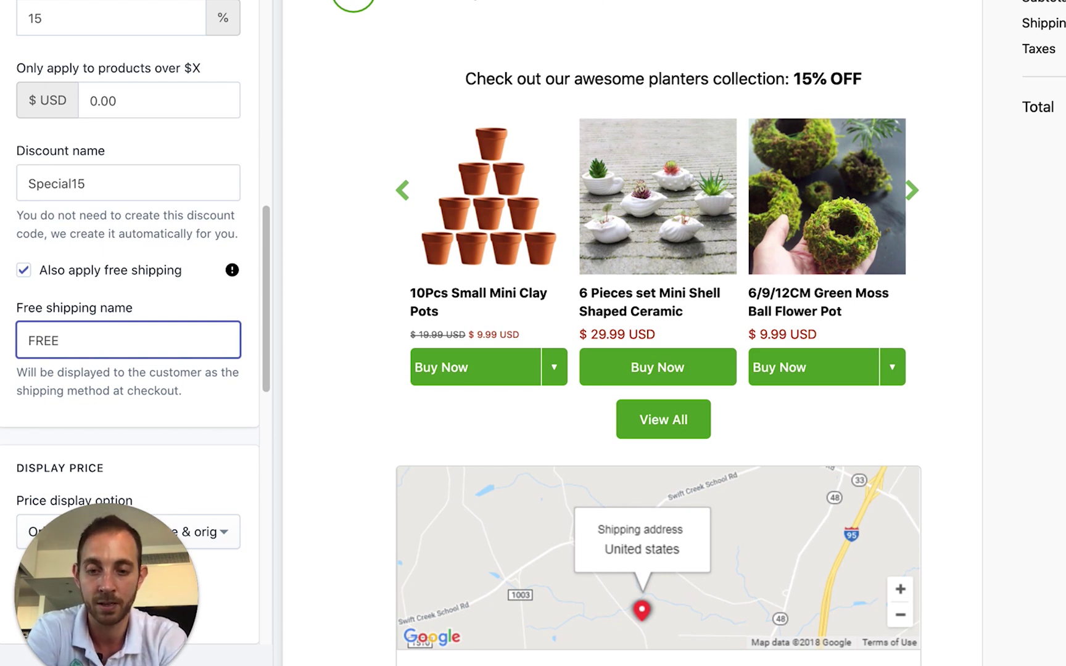
type("pping")
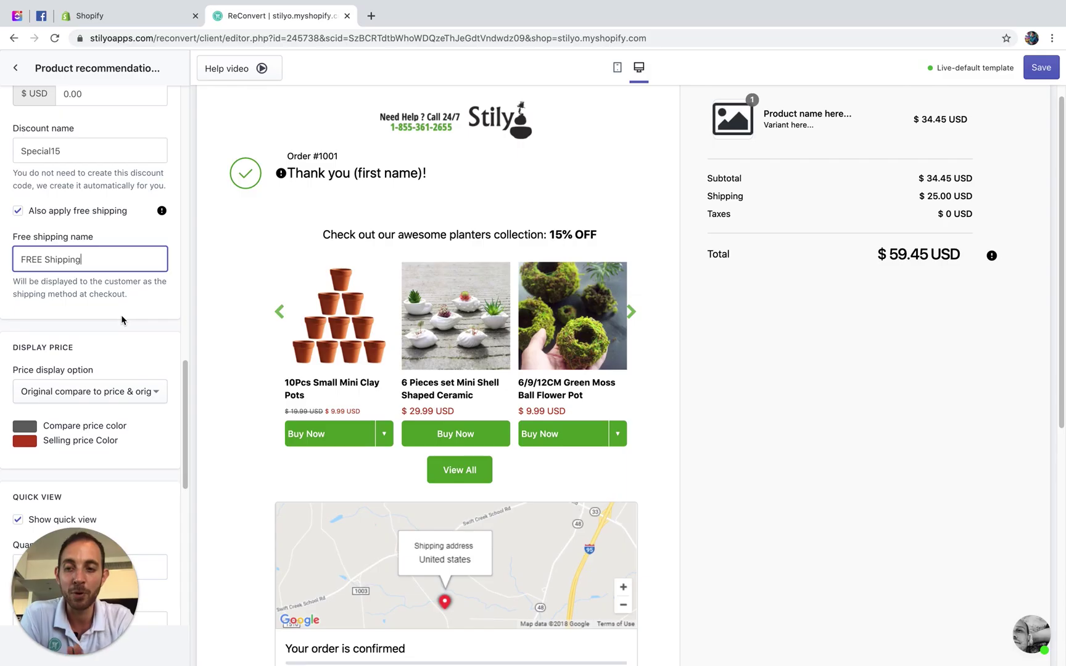
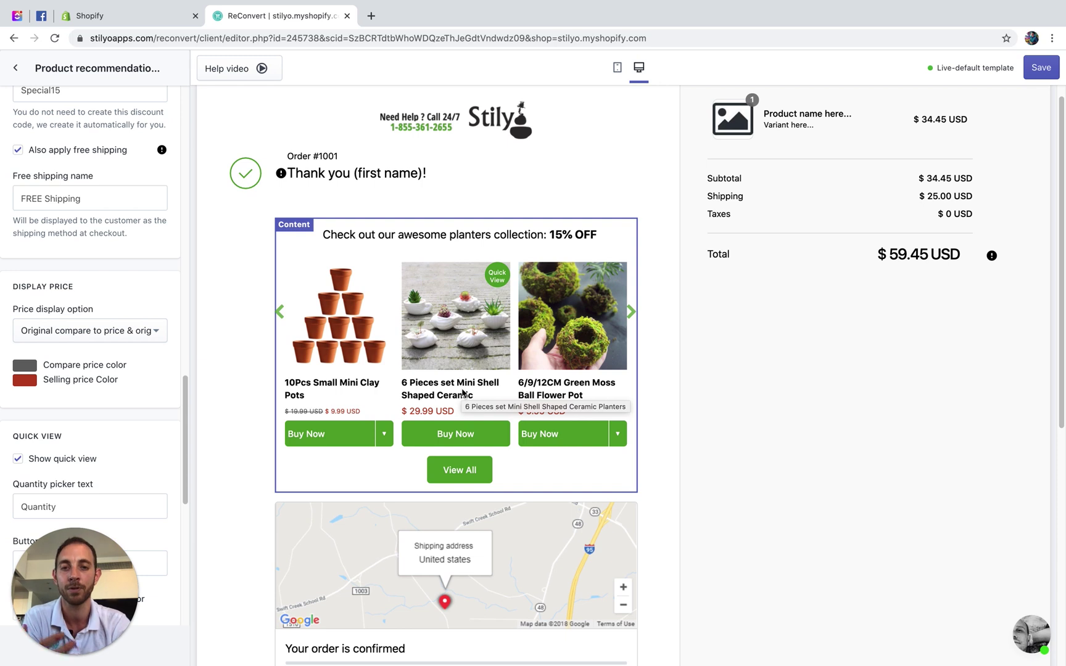
Review the available price display options for the recommended products without changing the current choice
left_click(134, 327)
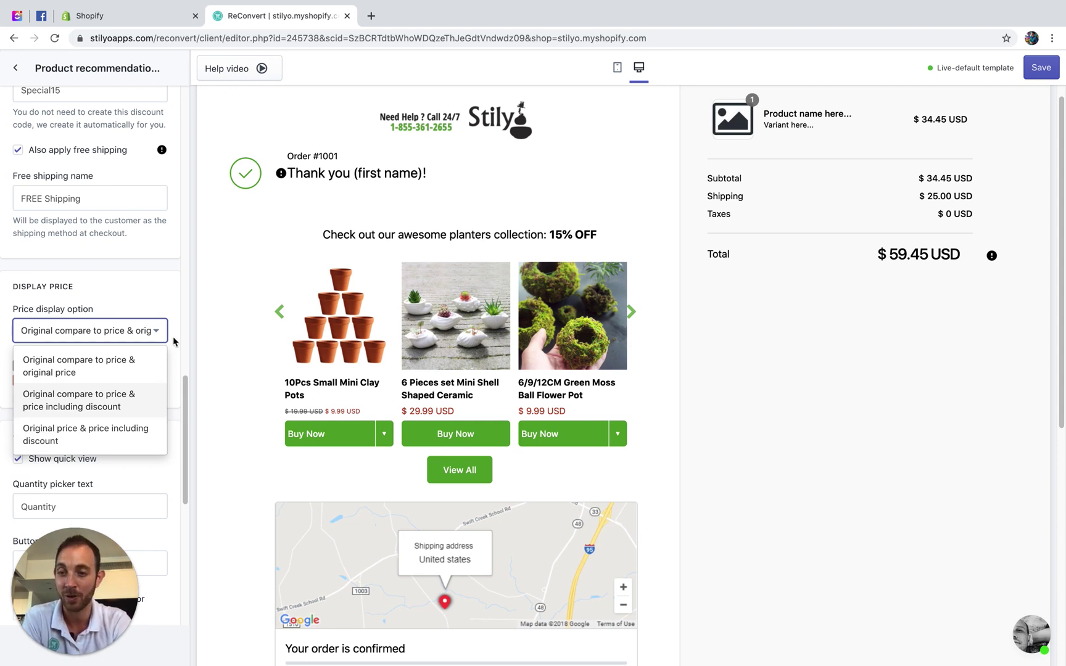
left_click(34, 333)
scroll(33, 336, "down", 1)
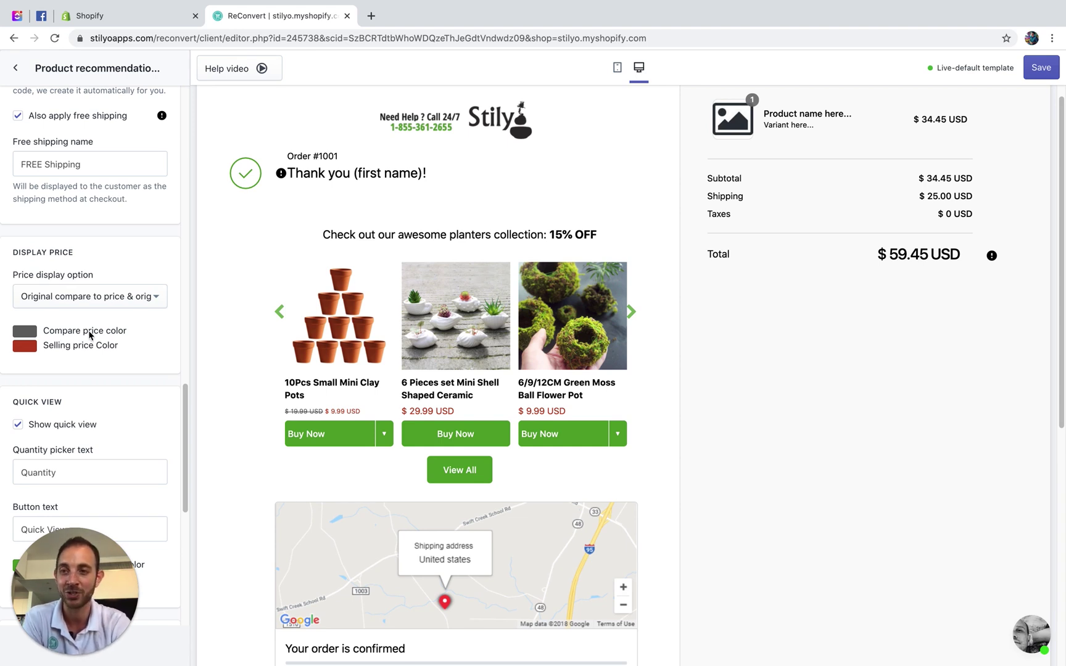
Preview the quick view of the 6 Pieces set Mini Shell planters, and try hiding the quick view before showing it again
scroll(155, 247, "down", 3)
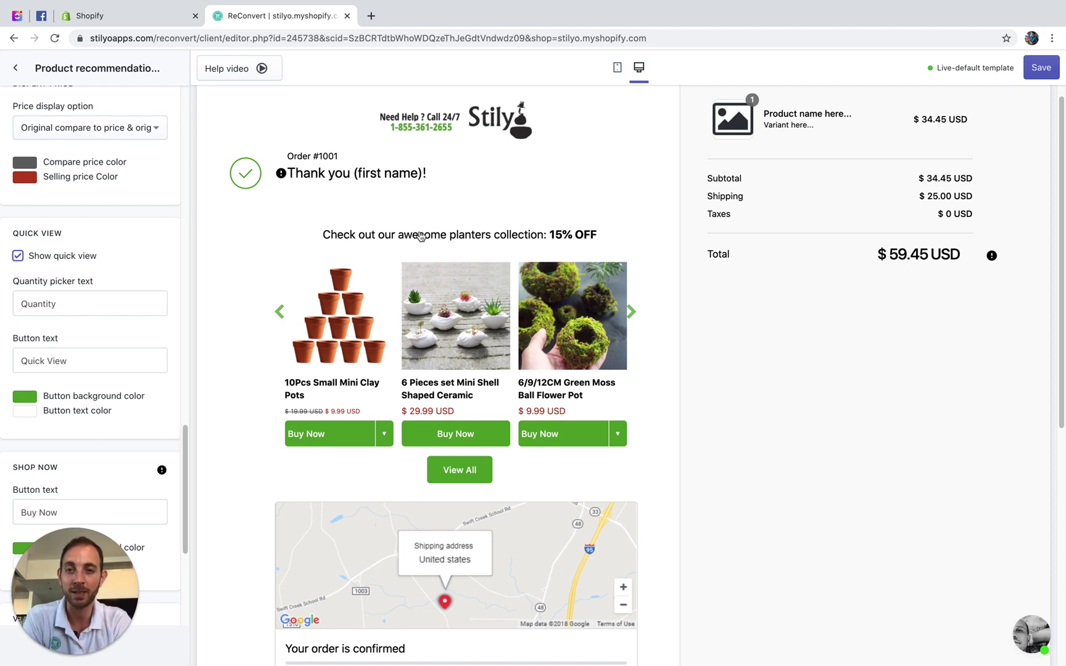
mouse_move(493, 295)
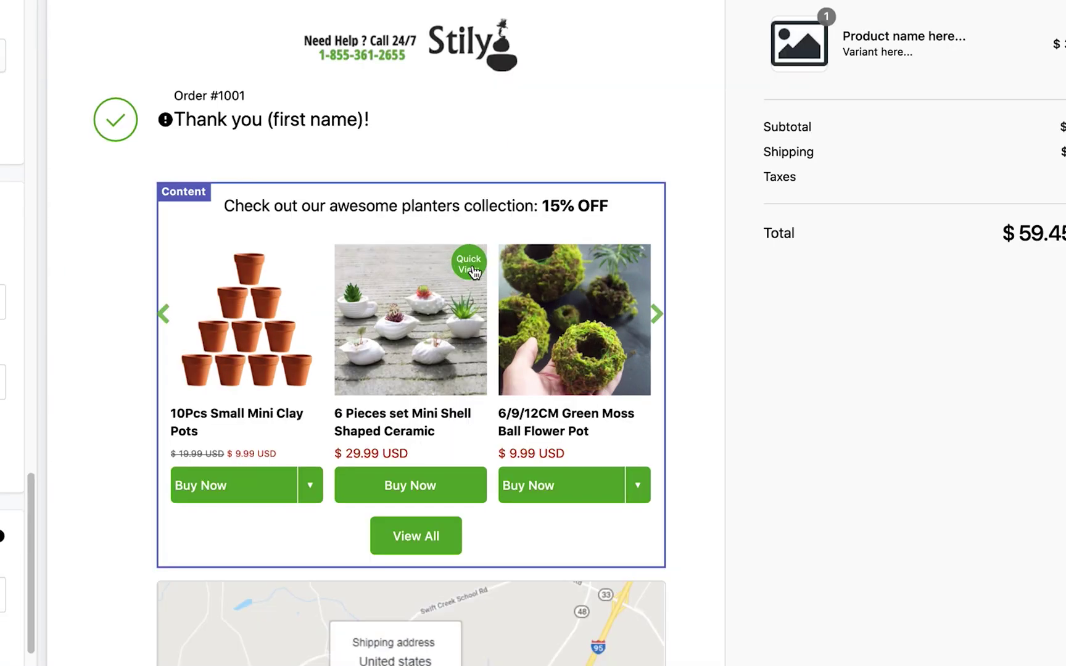
left_click(468, 264)
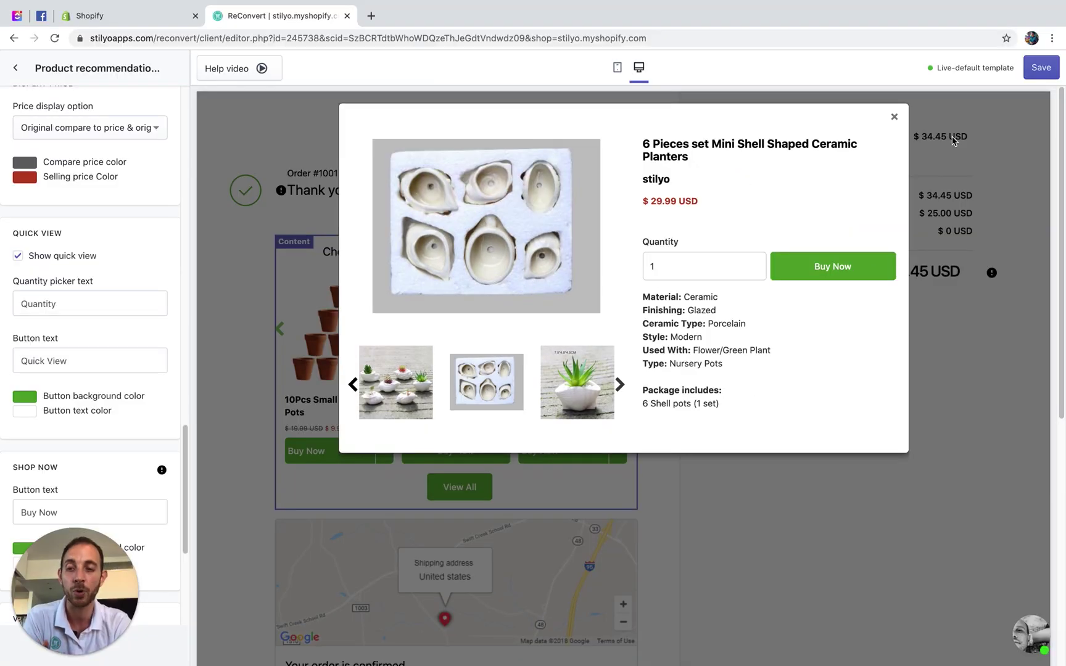
left_click(894, 117)
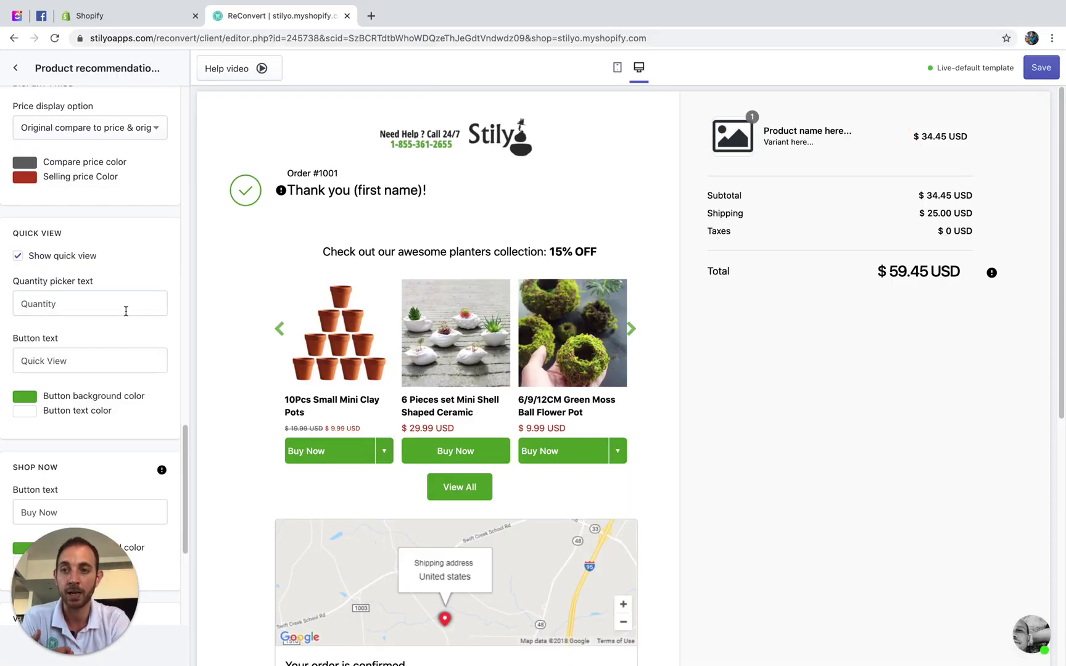
left_click(30, 258)
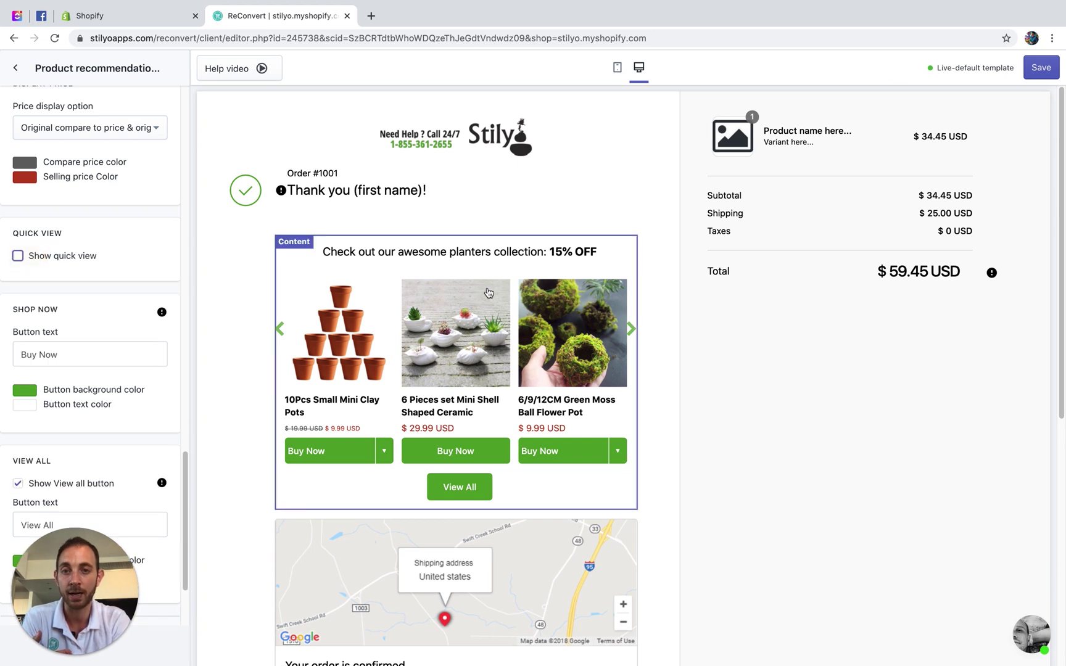
left_click(18, 257)
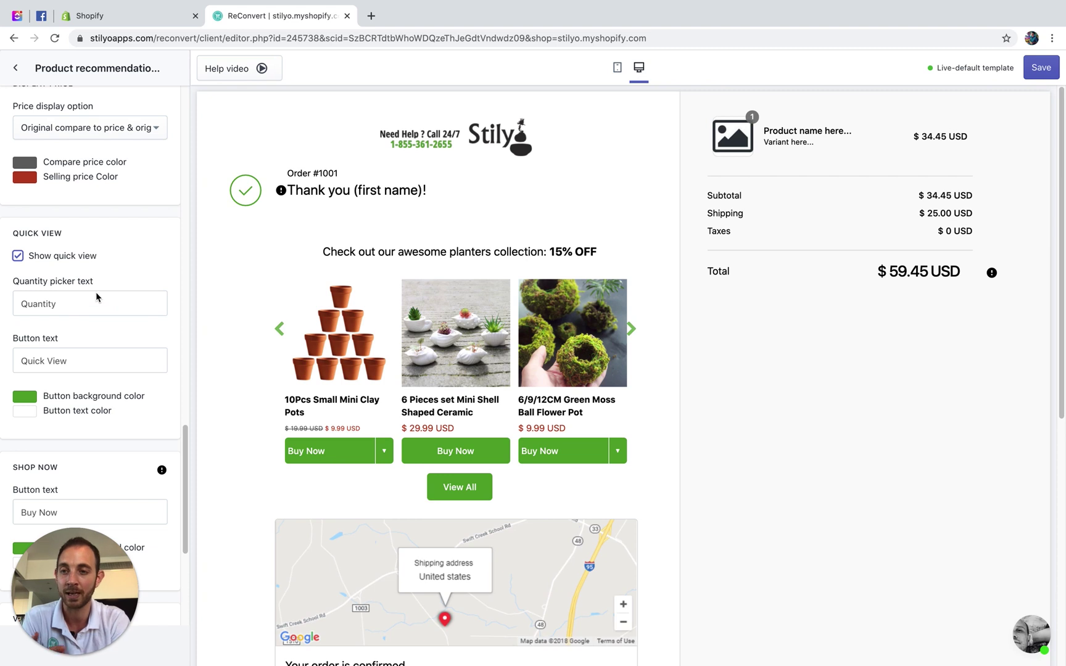
Check where the quantity picker text and quick view button text appear by previewing the 10Pcs Small Mini Clay Pots quick view
double_click(37, 301)
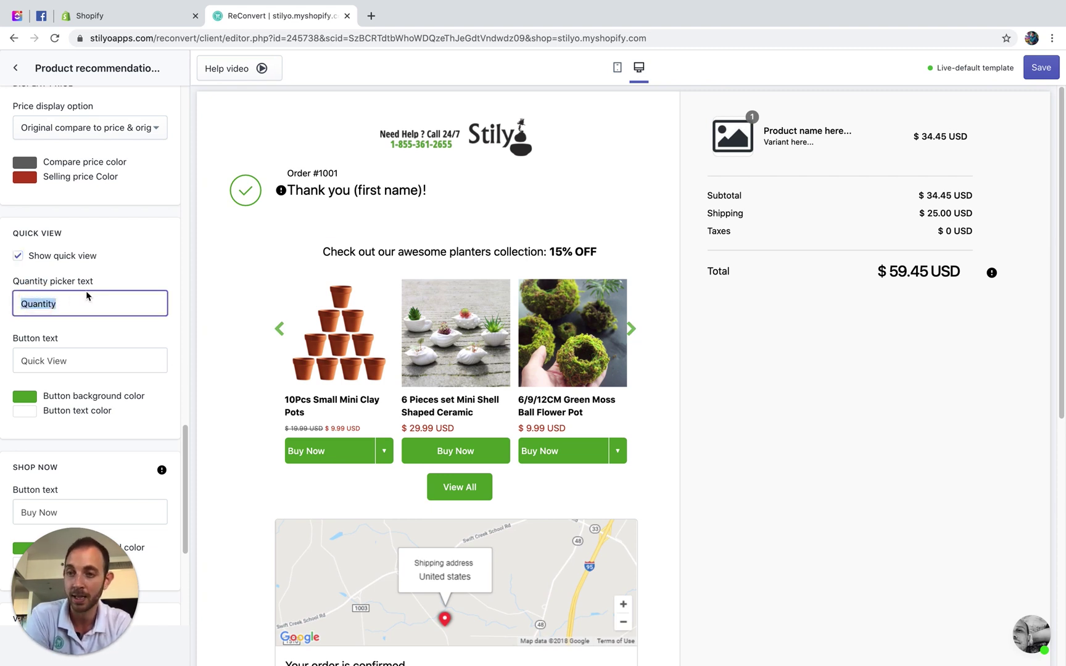
left_click(45, 361)
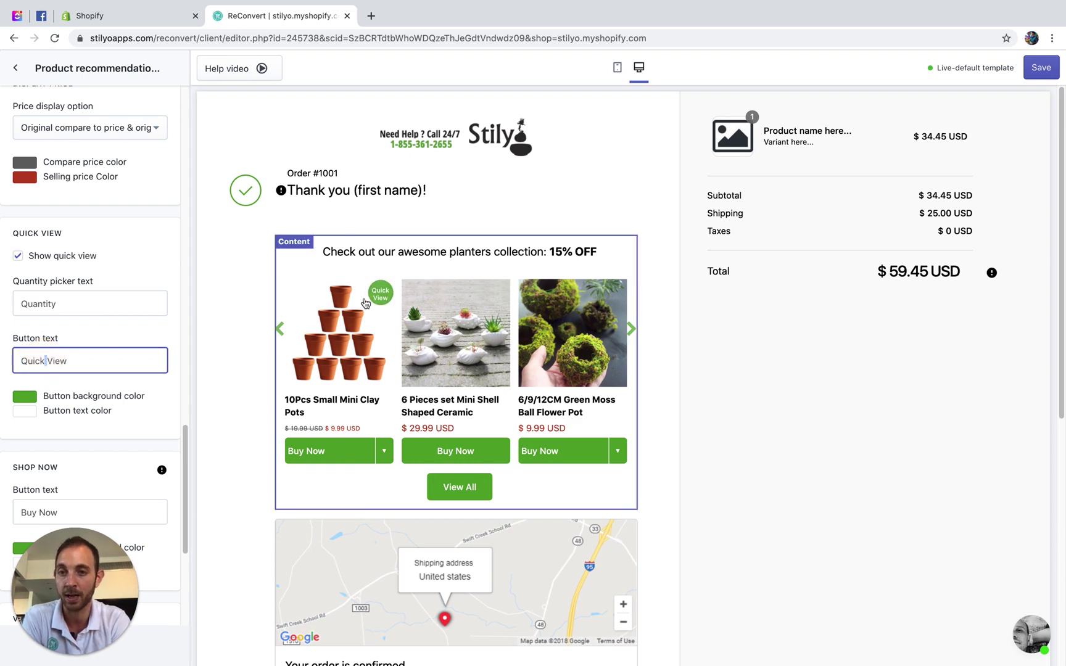
left_click(379, 294)
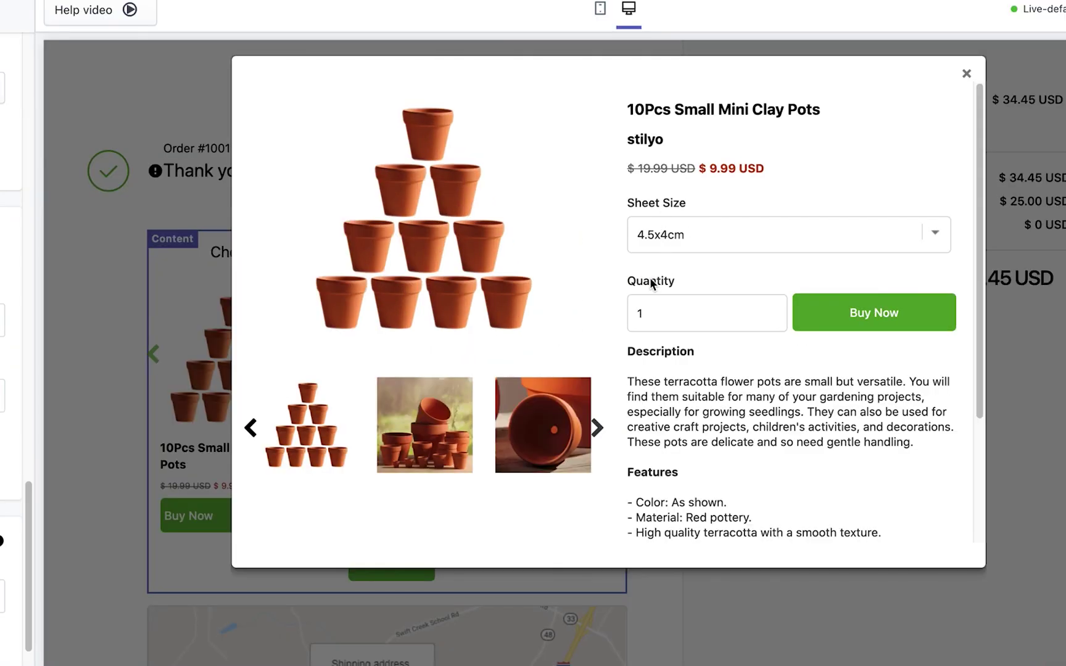
double_click(652, 284)
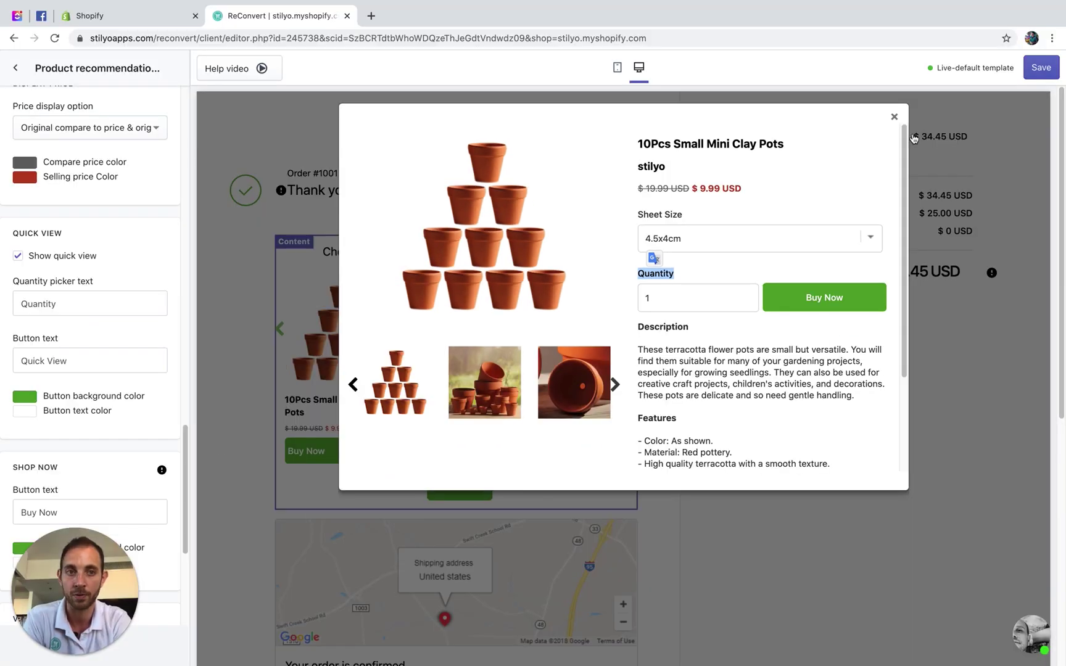
left_click(892, 117)
Set the Shop Now button text to "Buy now"
scroll(37, 324, "down", 5)
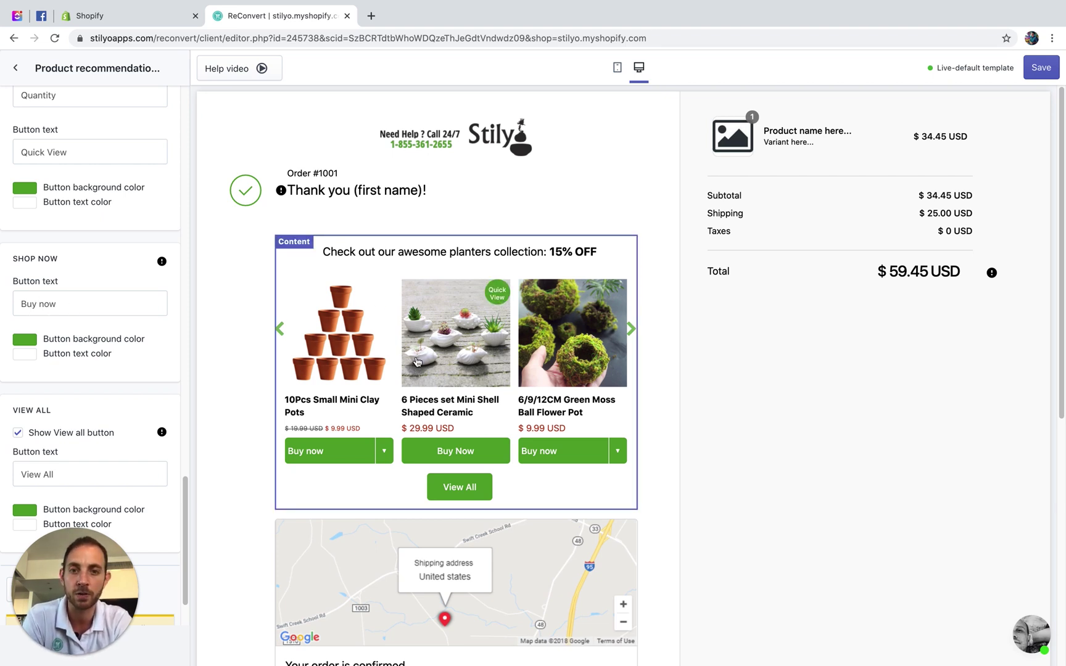
scroll(111, 356, "down", 2)
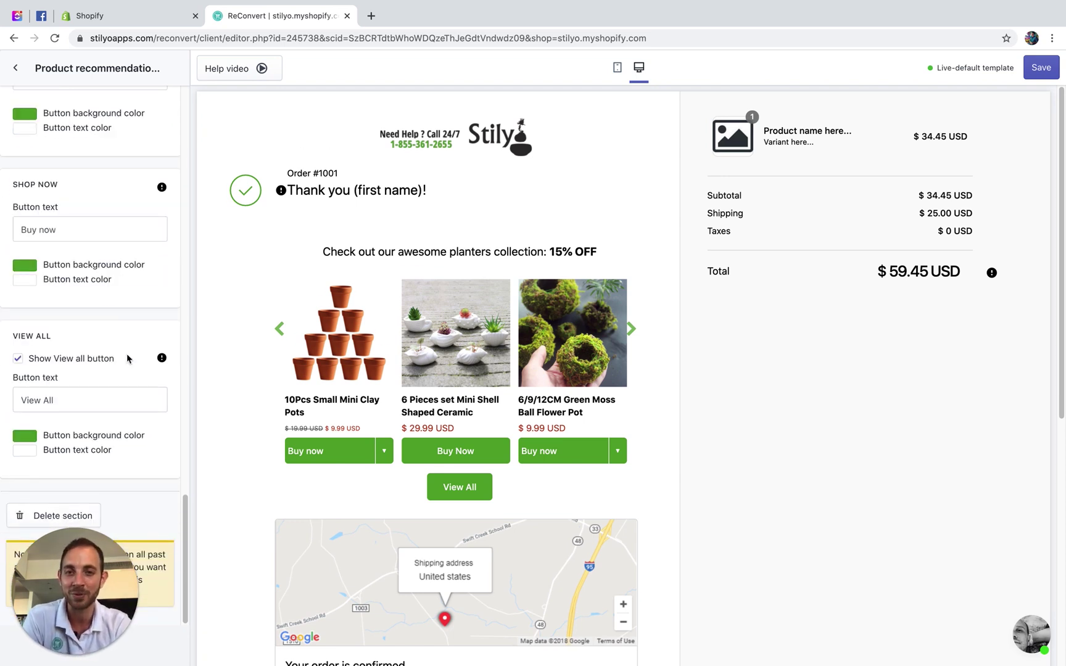
Try hiding the View All button below the recommended products, and show it again
double_click(18, 358)
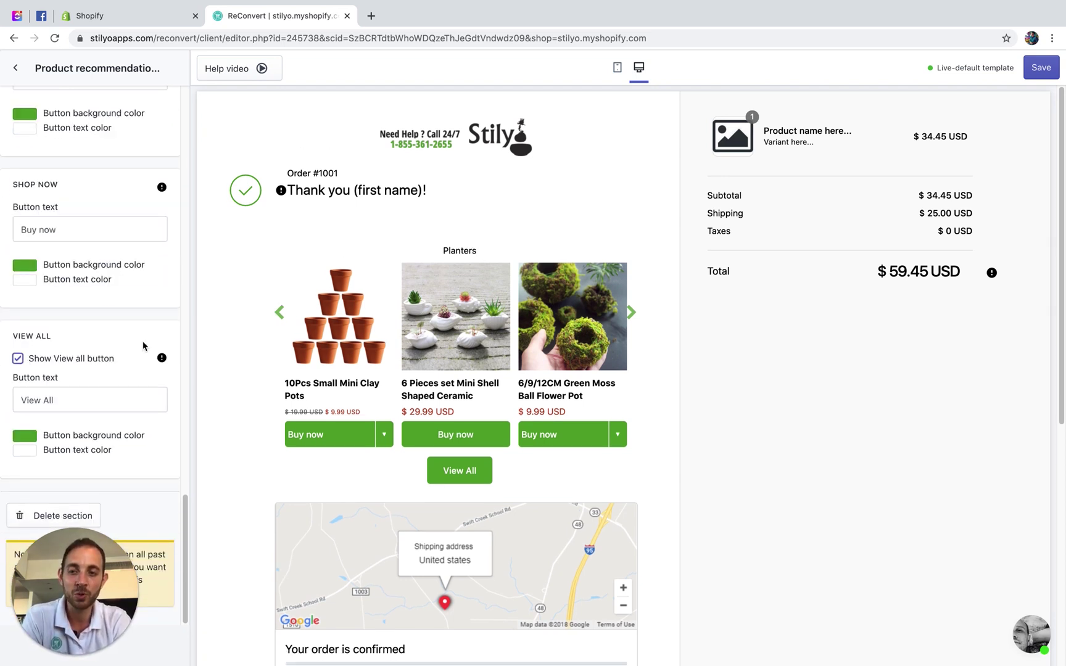
left_click(19, 360)
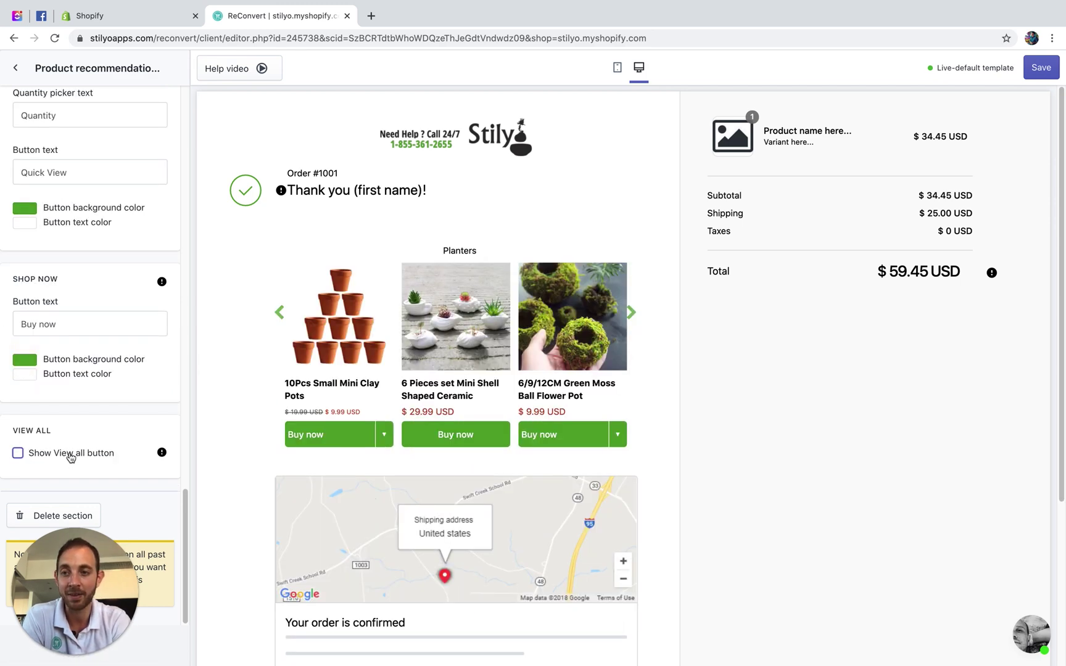
left_click(18, 452)
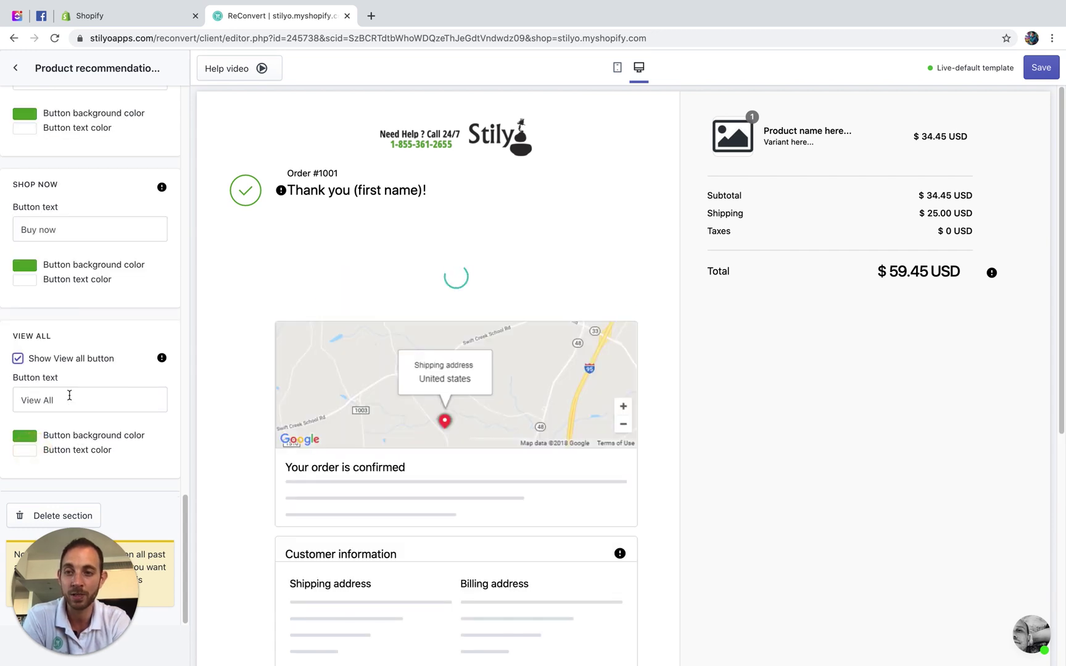
Change the View All button text to "View more products" and save the thank you page template
left_click(70, 395)
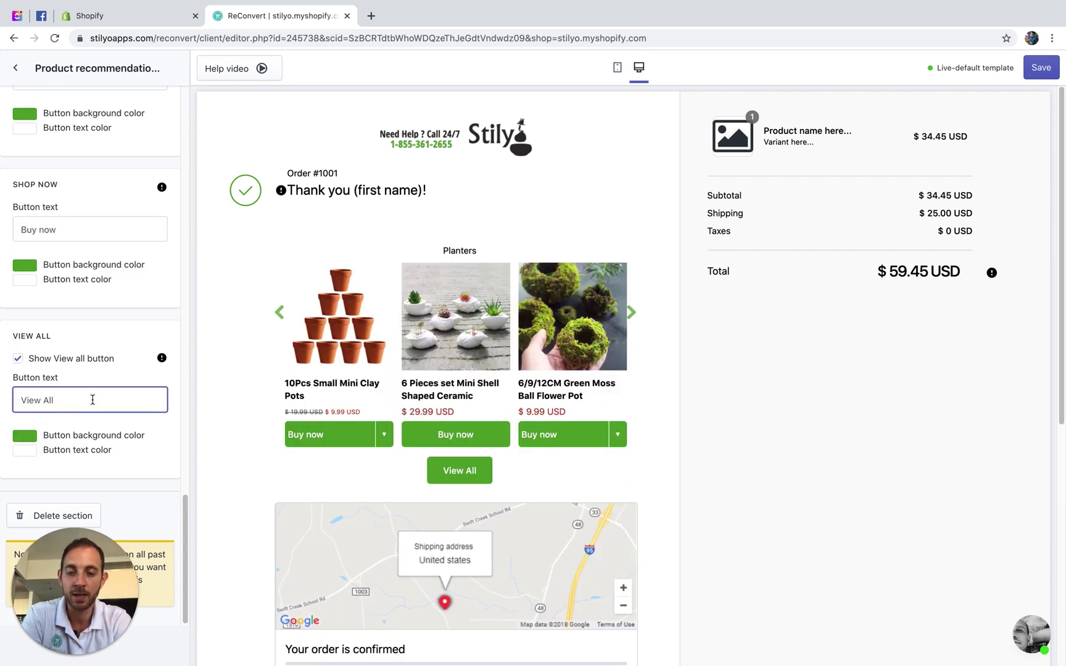
triple_click(92, 400)
type("View mo")
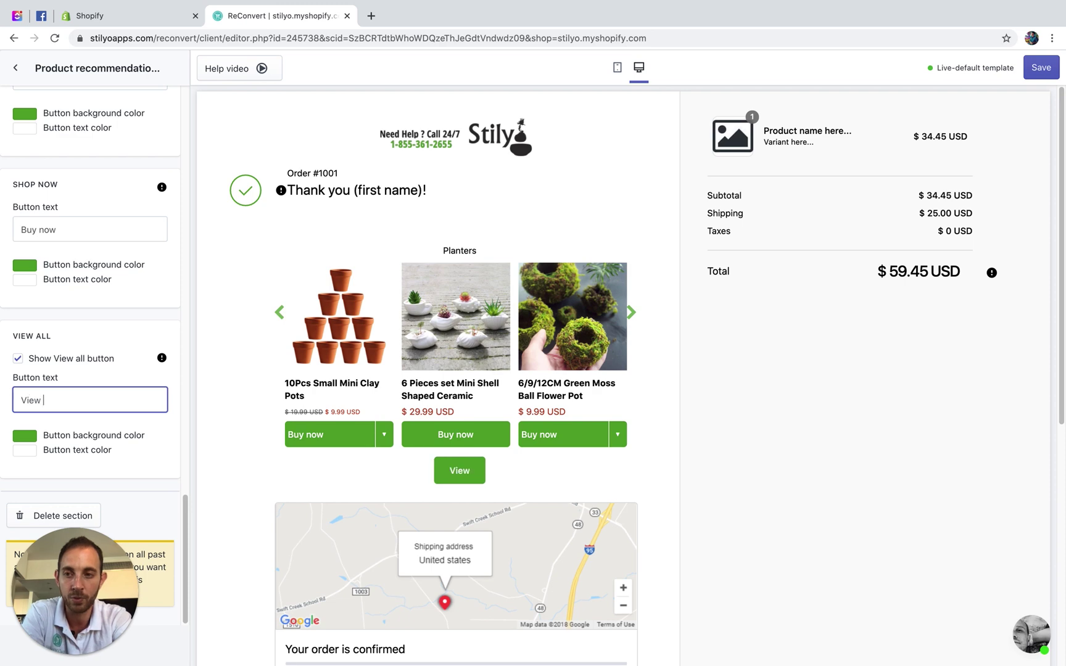
type("re products")
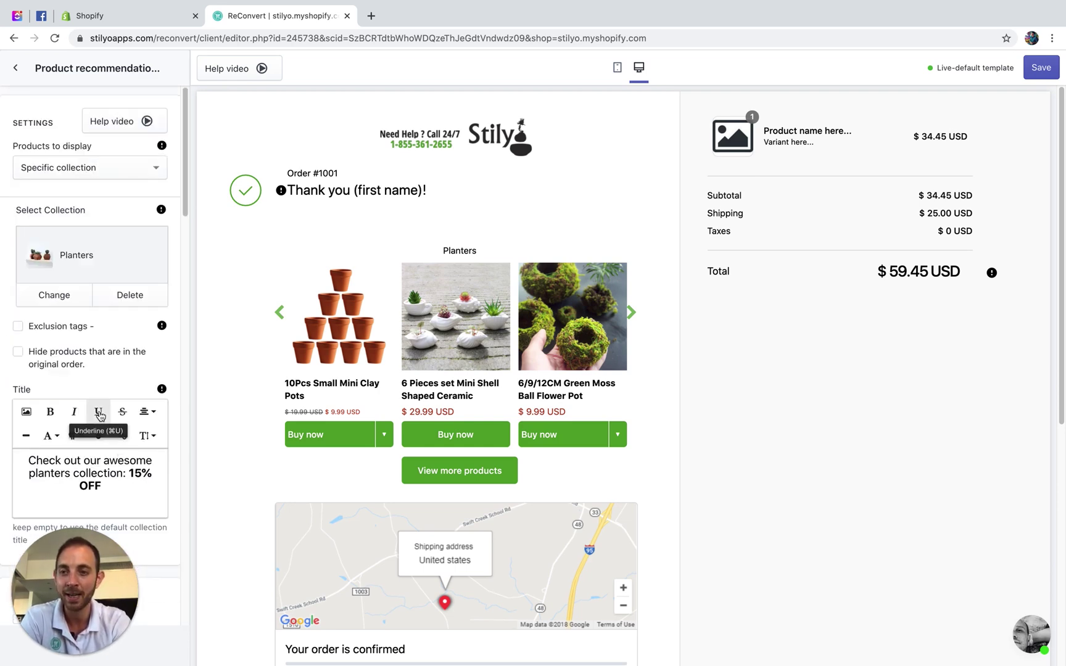
left_click(1041, 67)
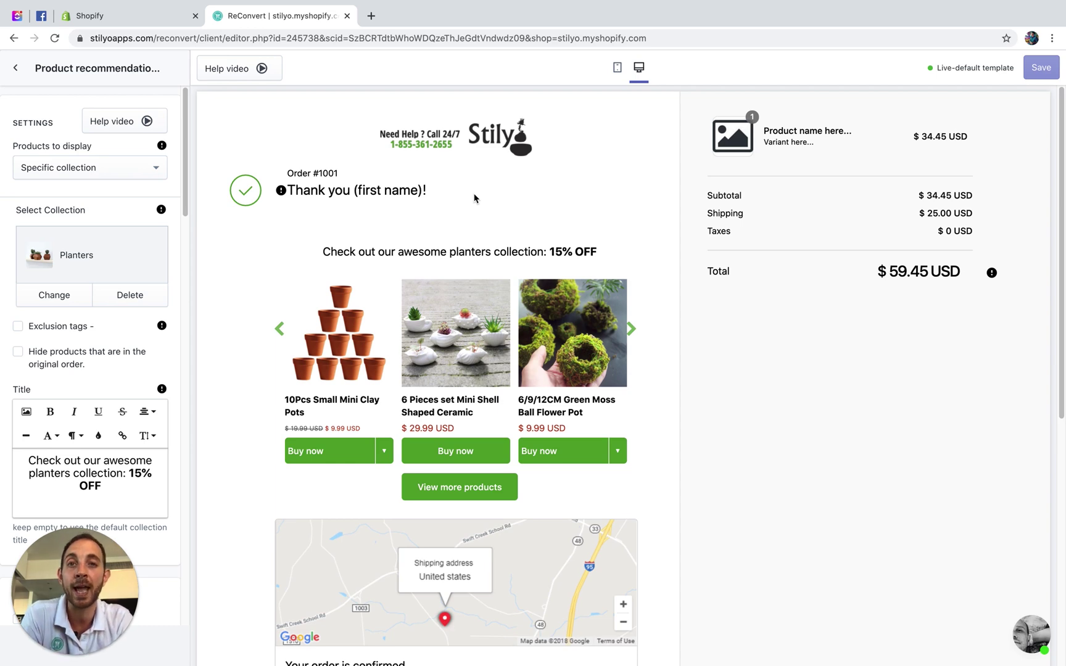
Switch to the Shopify admin, open a paid and fulfilled order, and view its order status page
left_click(96, 9)
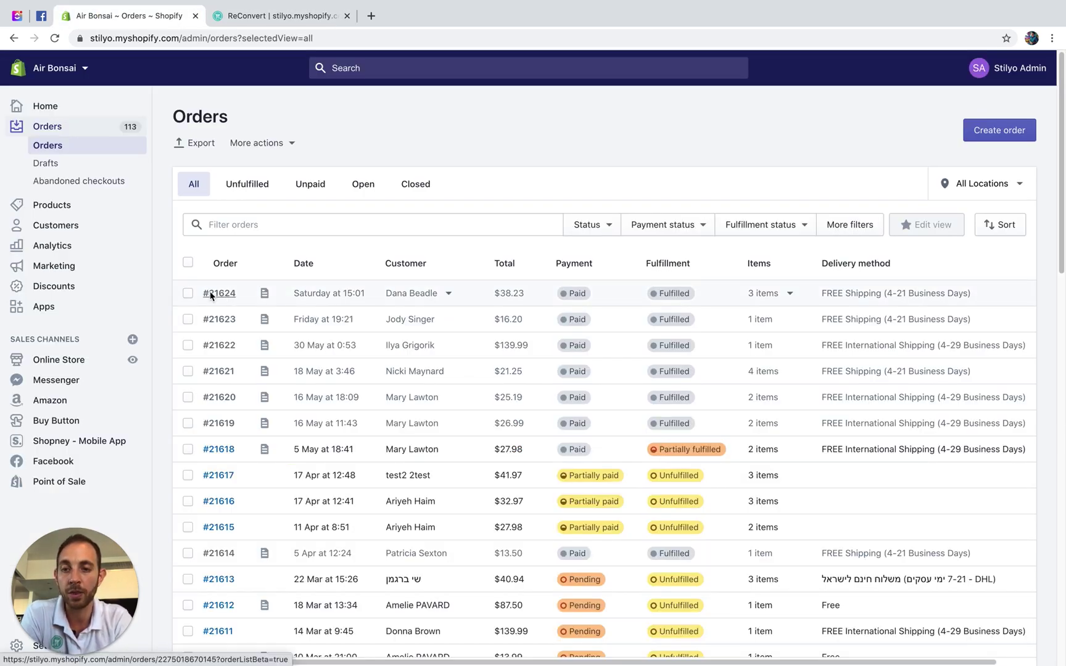
left_click(212, 555)
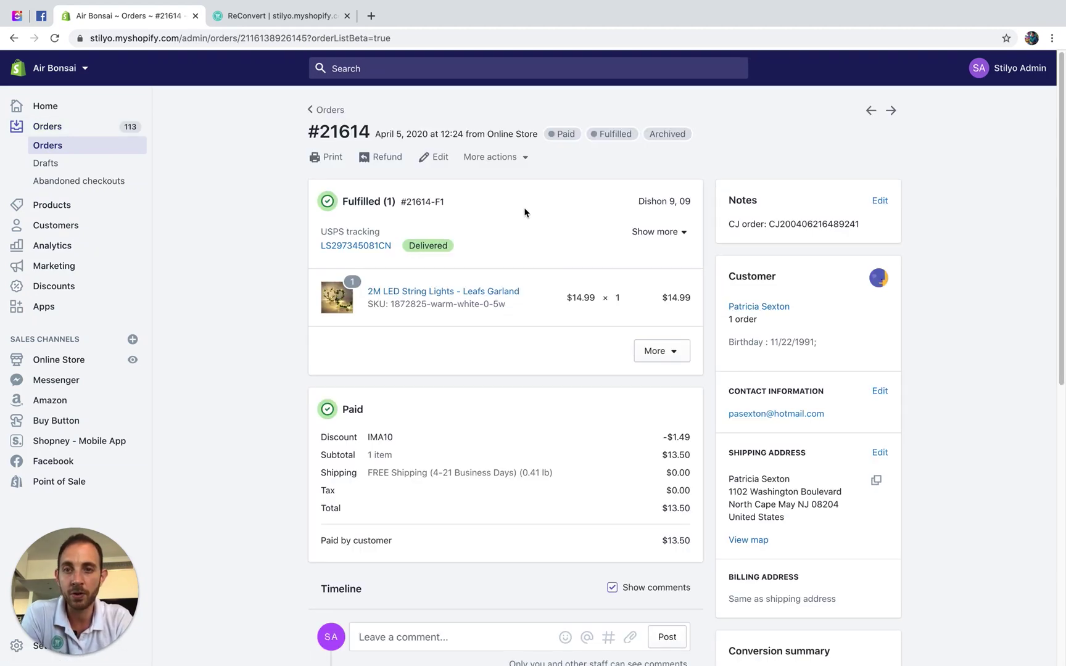
left_click(520, 158)
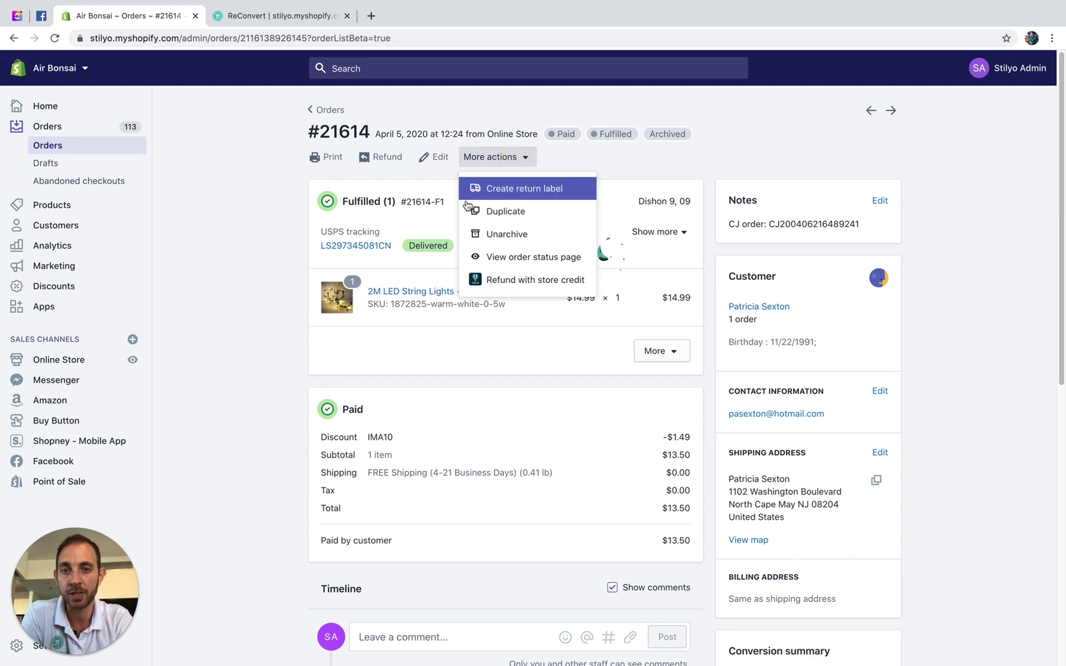
left_click(491, 257)
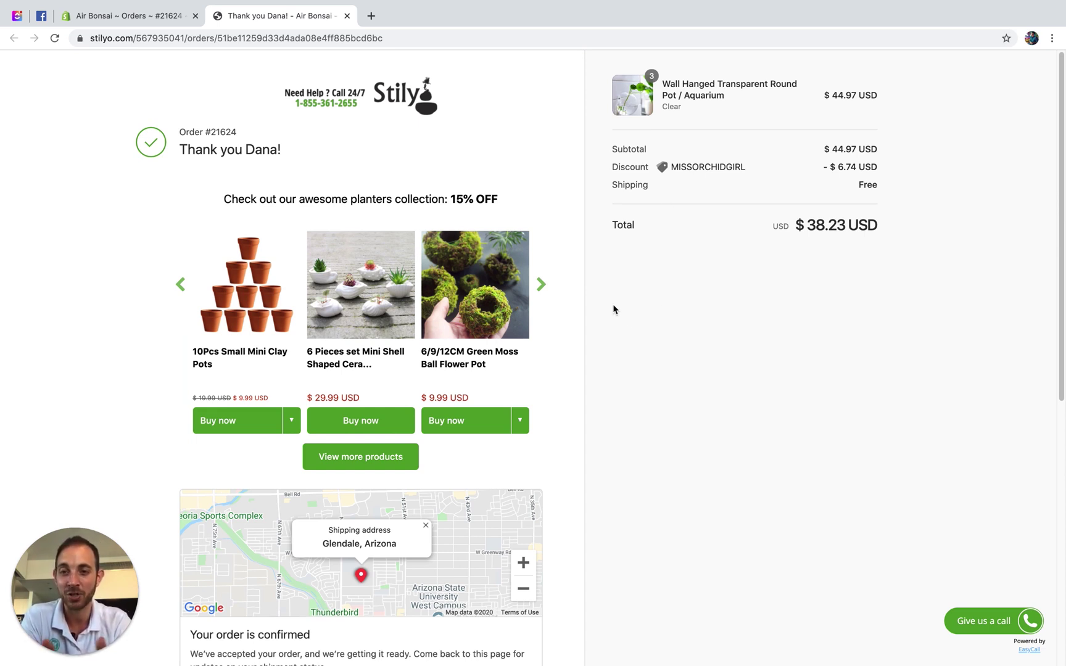
Browse the planters carousel on the live thank you page and open the quick view of the Ceramic Round Chinese Zisha Bonsai Pot
left_click(540, 284)
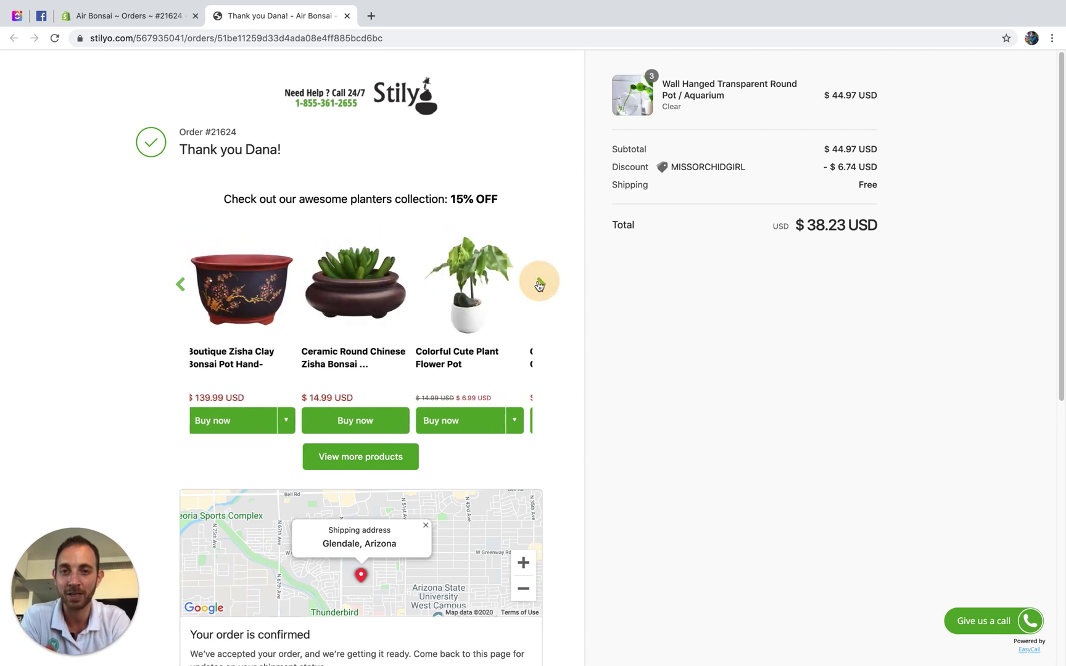
left_click(540, 284)
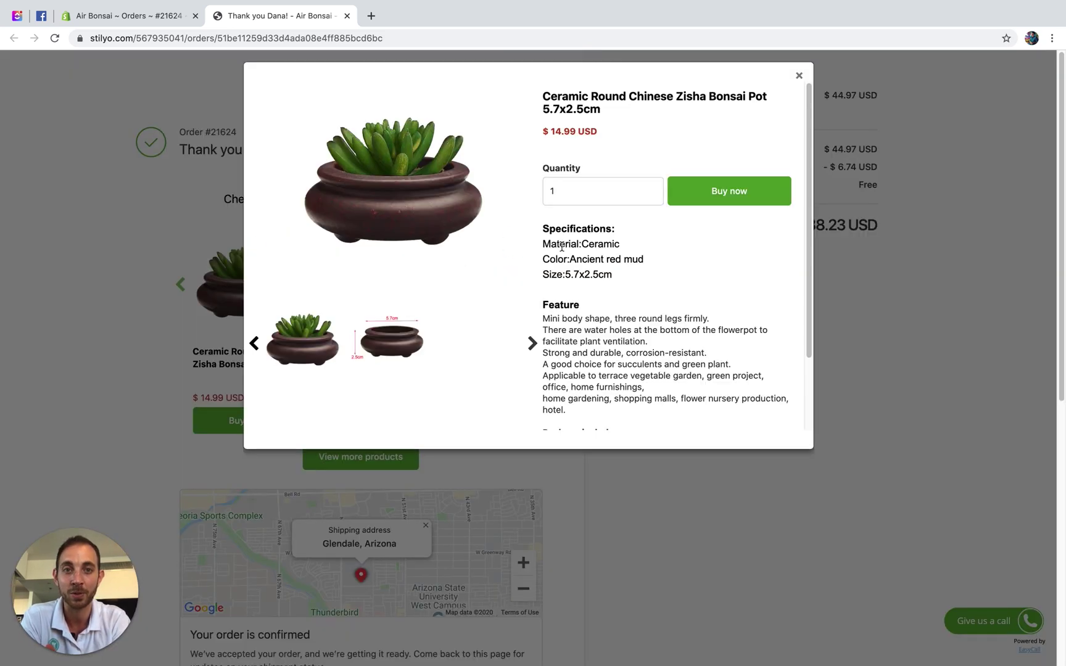
Read through the bonsai pot's quick view description, browse its gallery images, and close the quick view
scroll(639, 213, "down", 3)
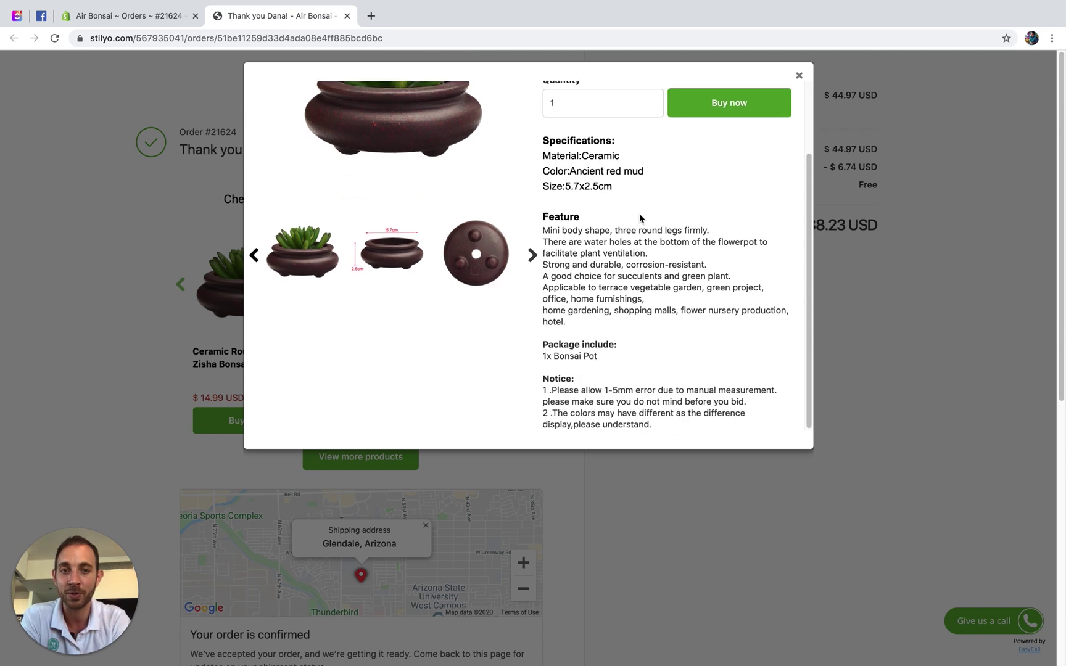
scroll(639, 214, "up", 3)
left_click(532, 343)
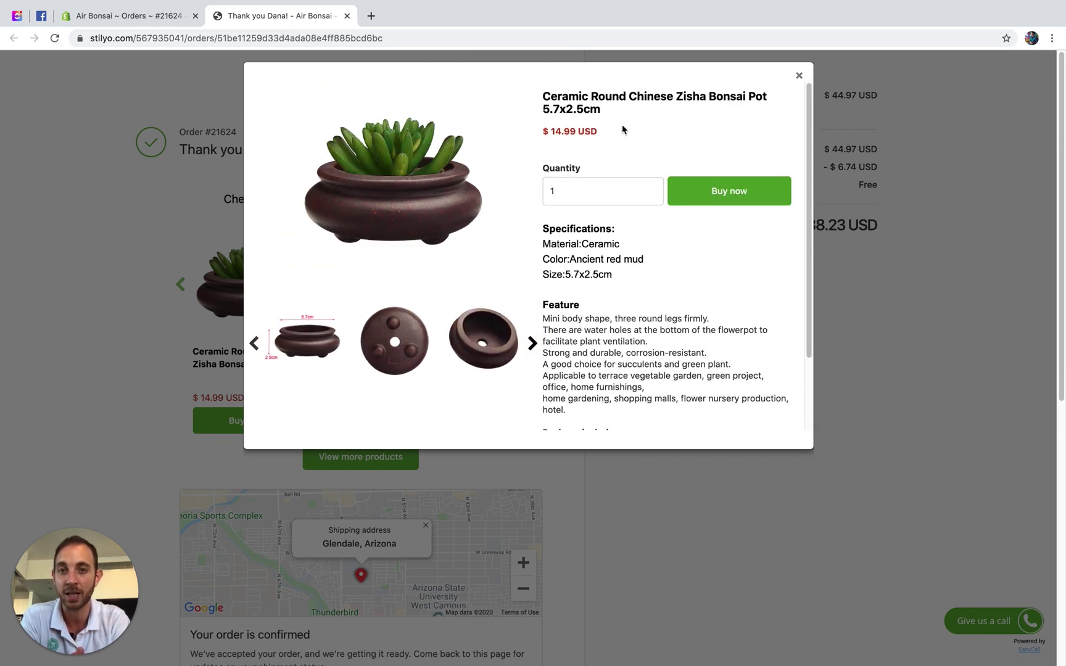
left_click(799, 75)
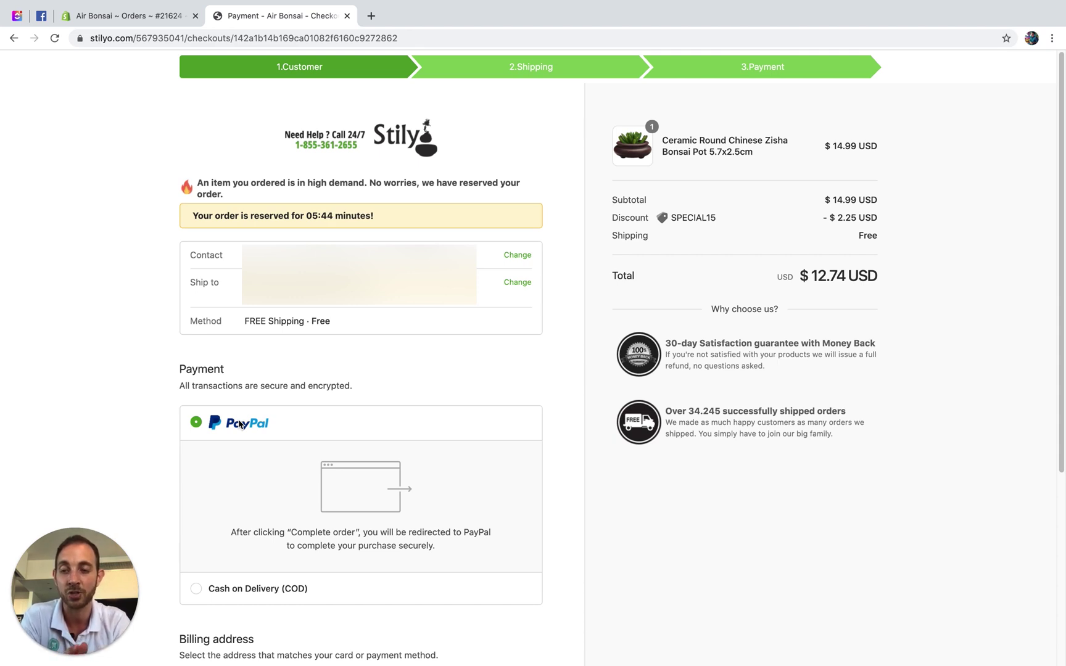
Check the SPECIAL15 discount at checkout and complete the bonsai pot order with Cash on Delivery, billed to the shipping address
double_click(694, 217)
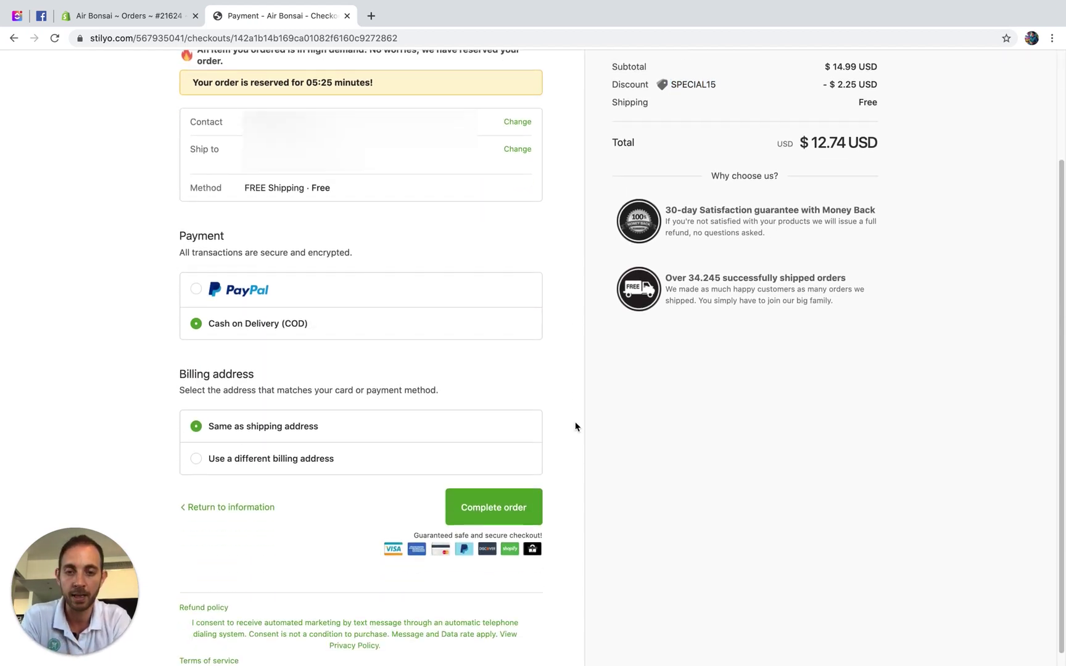
scroll(574, 424, "down", 1)
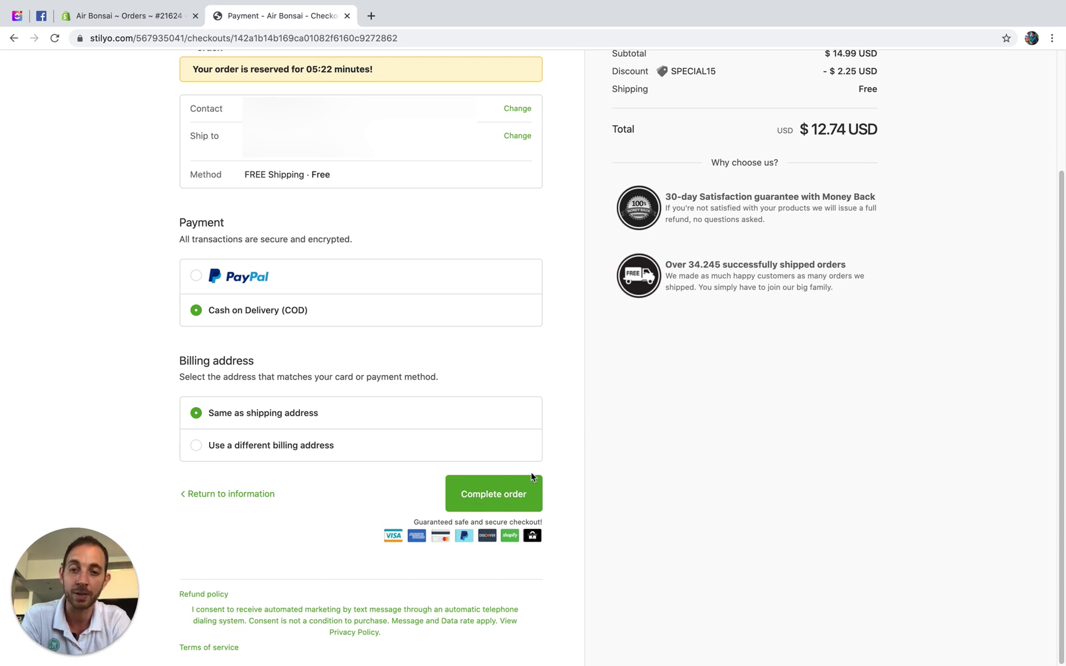
left_click(487, 481)
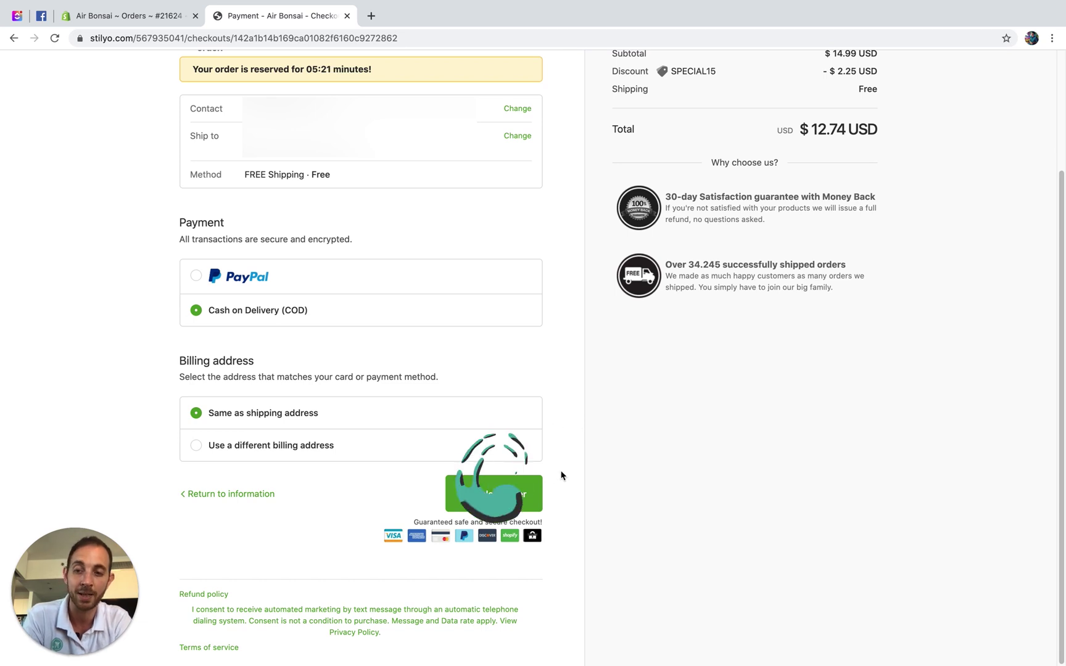
left_click(529, 487)
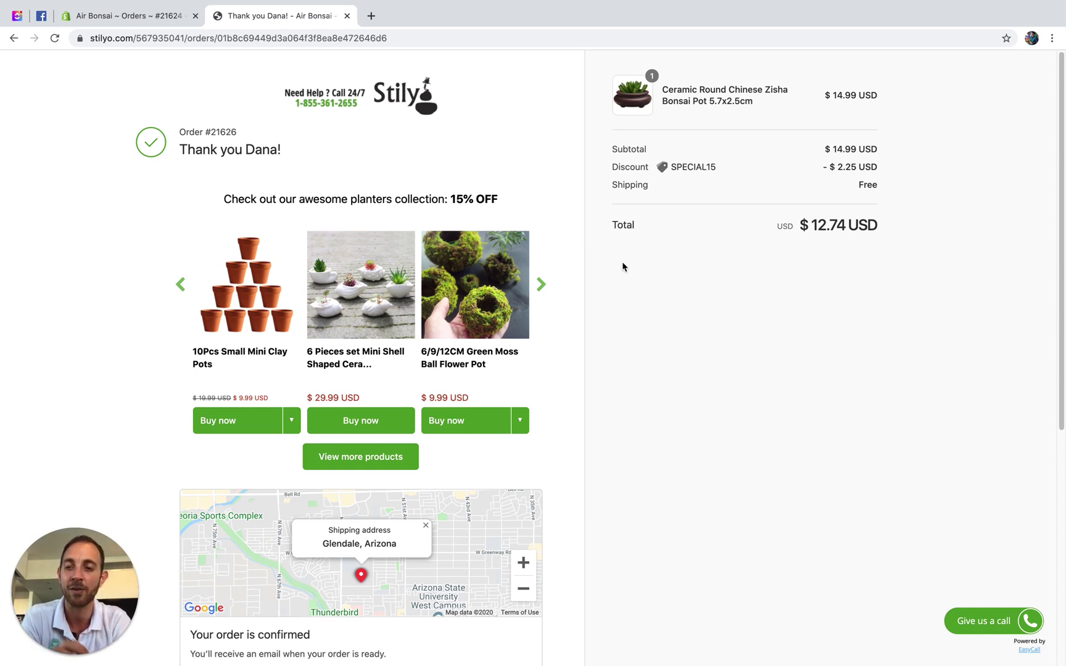
Switch to ReConvert in the Shopify admin and examine the Product recommendations figures in the element wise data
left_click(157, 18)
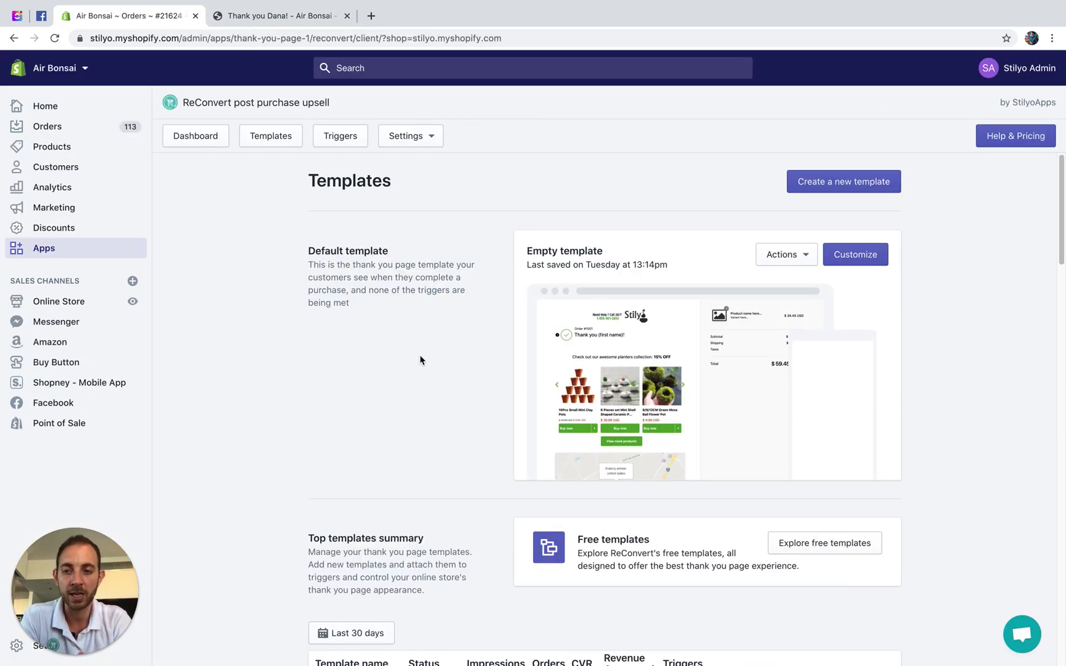
scroll(420, 359, "down", 13)
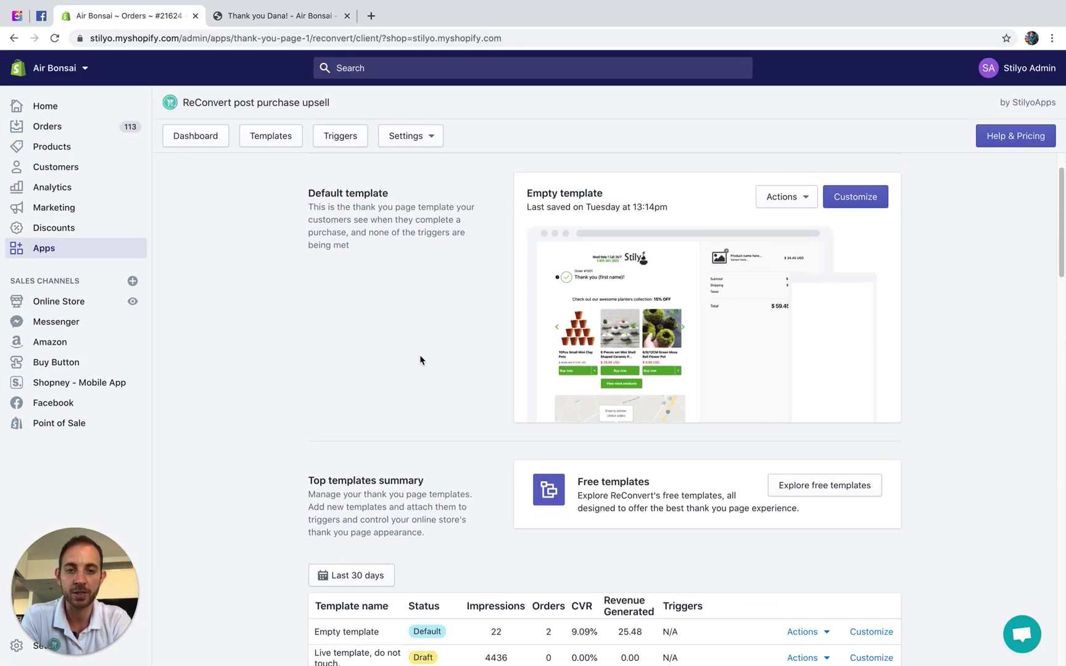
scroll(420, 361, "down", 5)
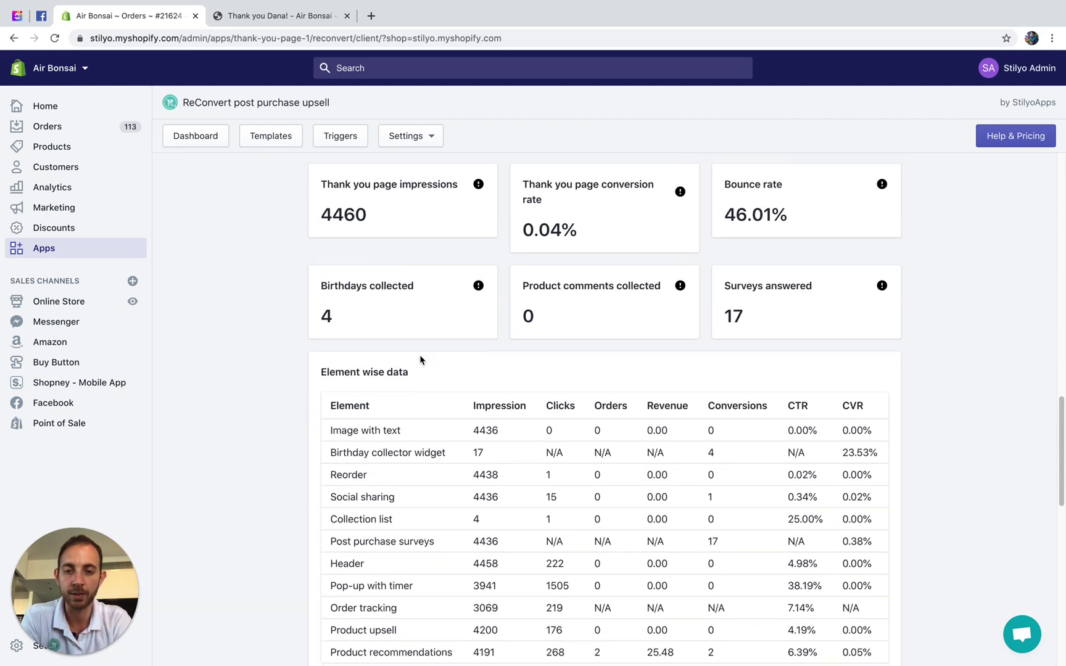
scroll(404, 341, "down", 1)
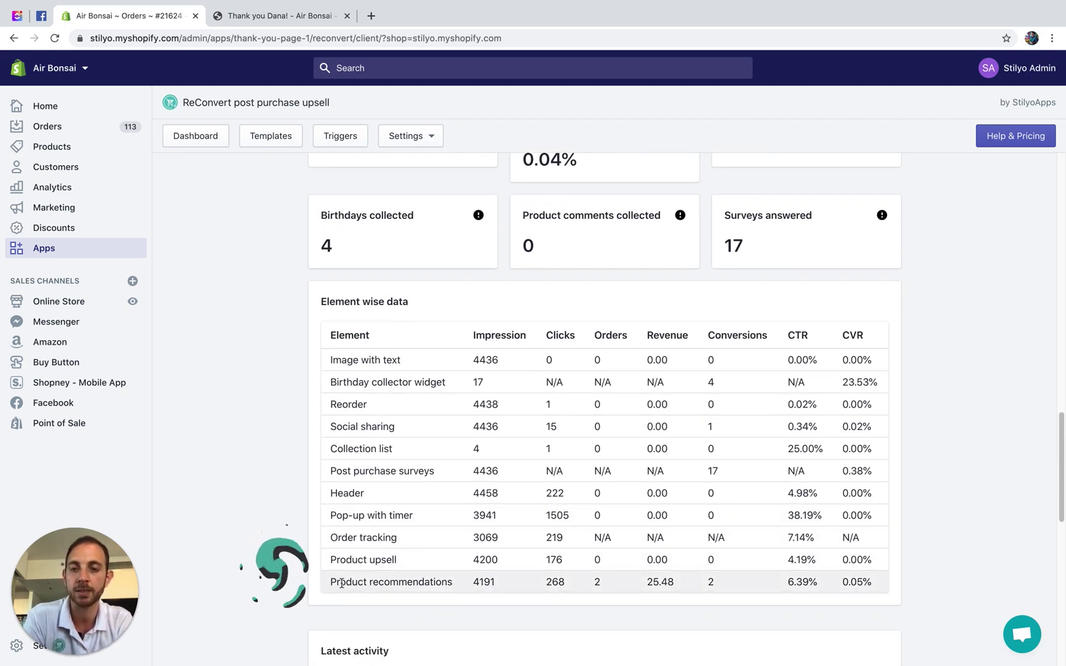
left_click_drag(336, 583, 488, 584)
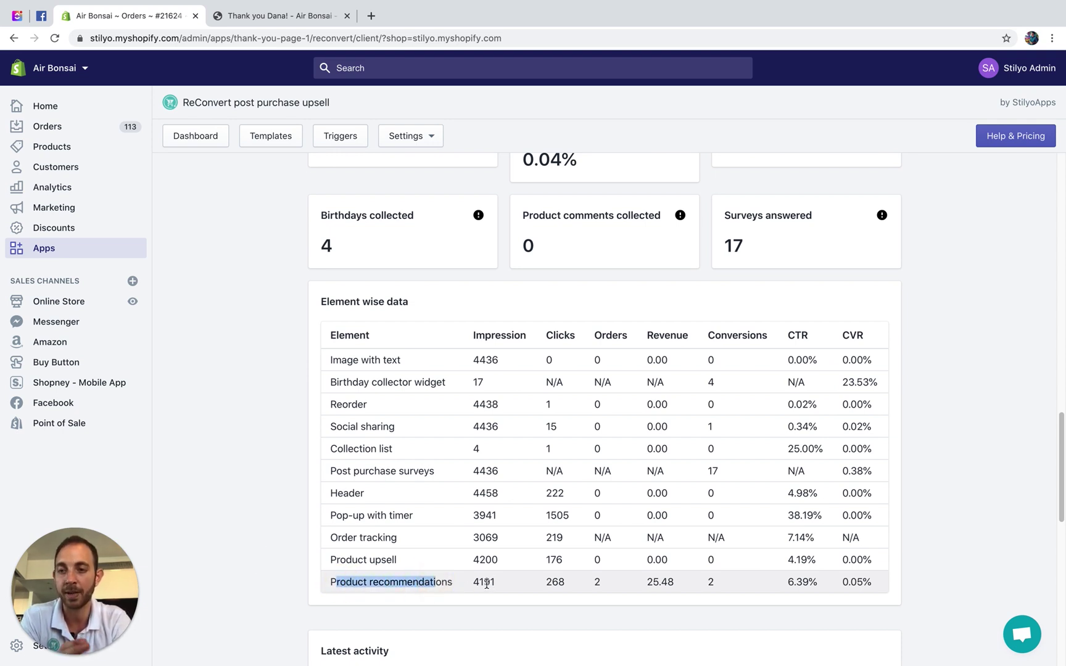
double_click(487, 583)
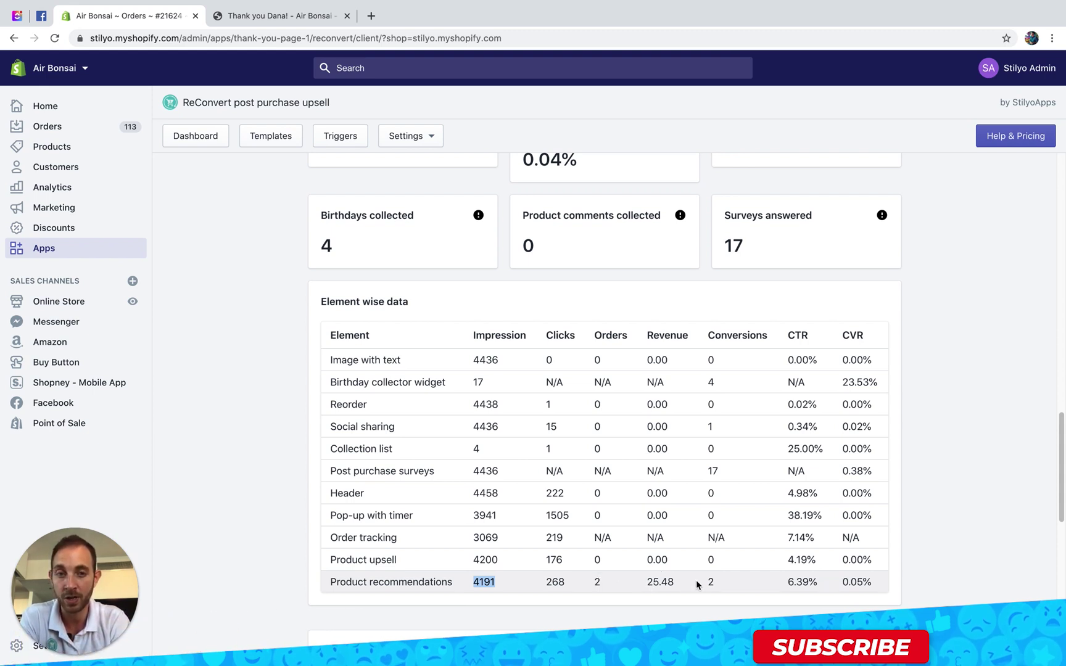
Examine the newest recommendation purchase and its order value in ReConvert's latest activity table
scroll(712, 582, "down", 1)
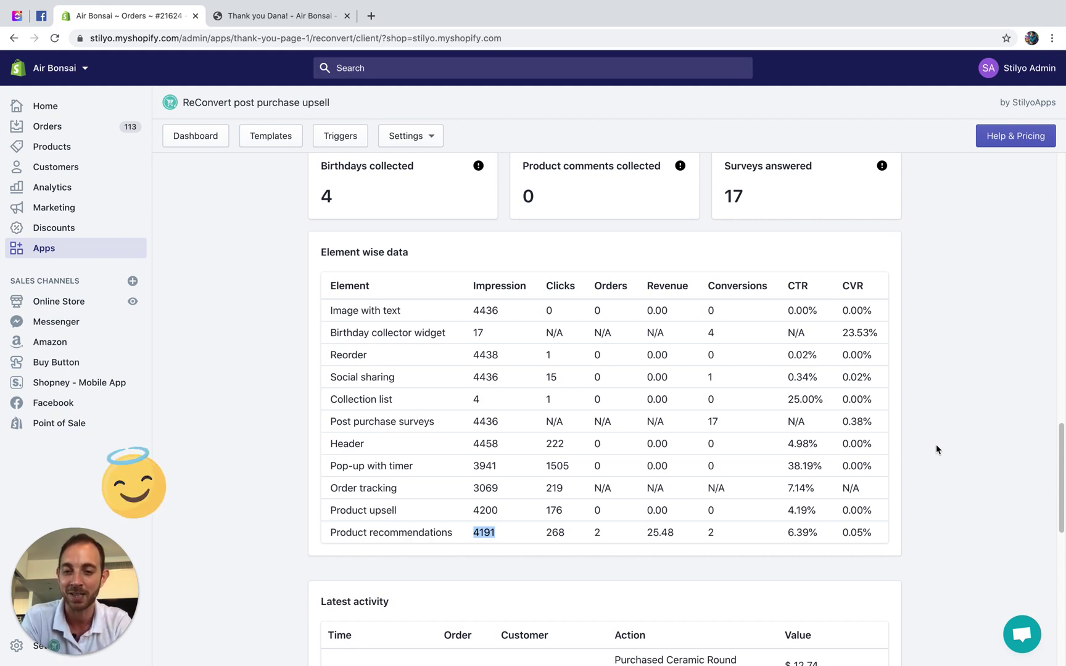
scroll(915, 438, "down", 2)
scroll(916, 436, "down", 3)
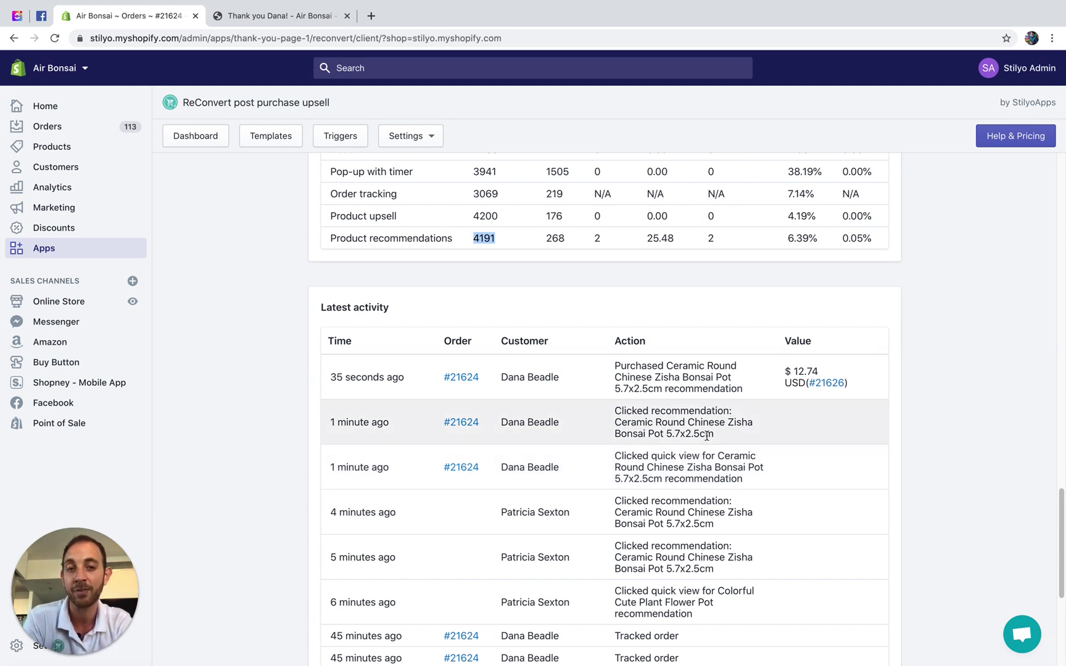
left_click_drag(789, 370, 819, 370)
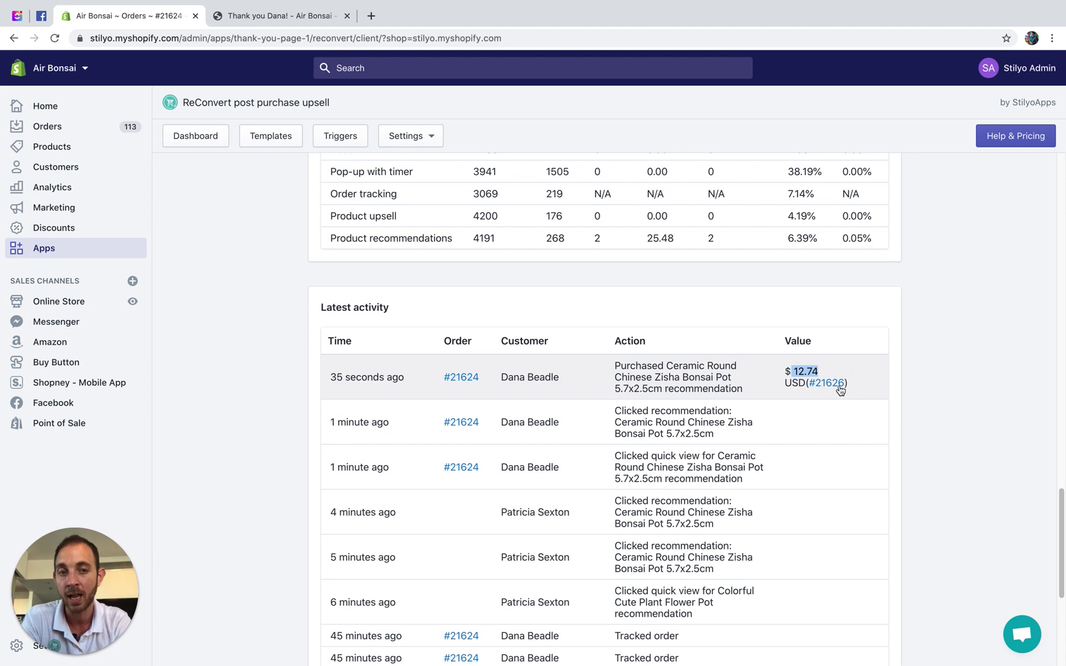
left_click(897, 381)
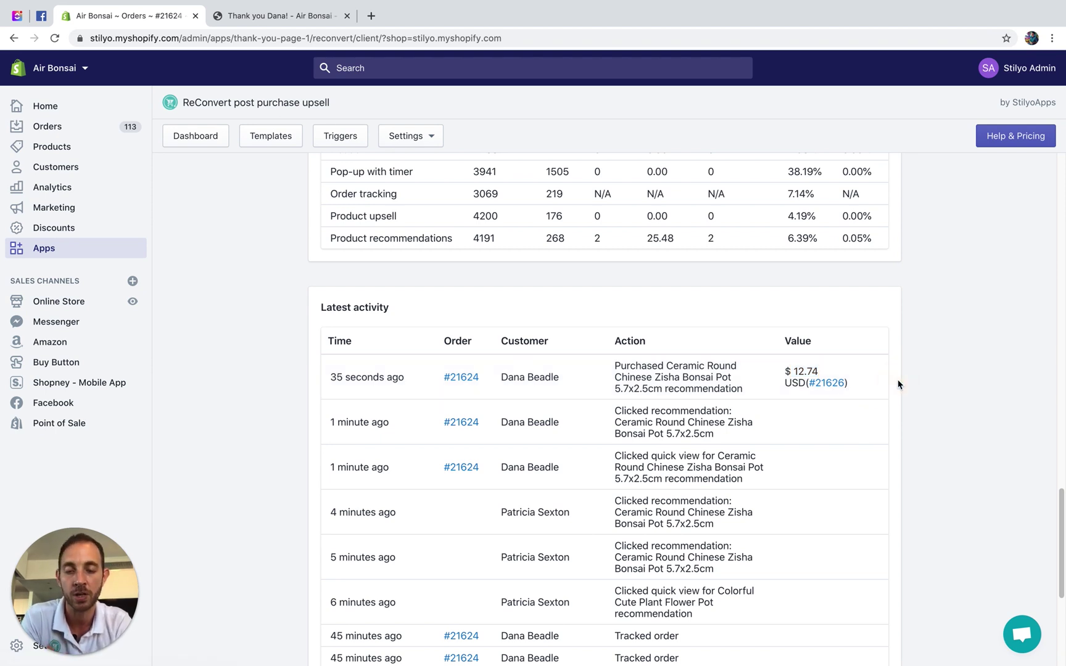